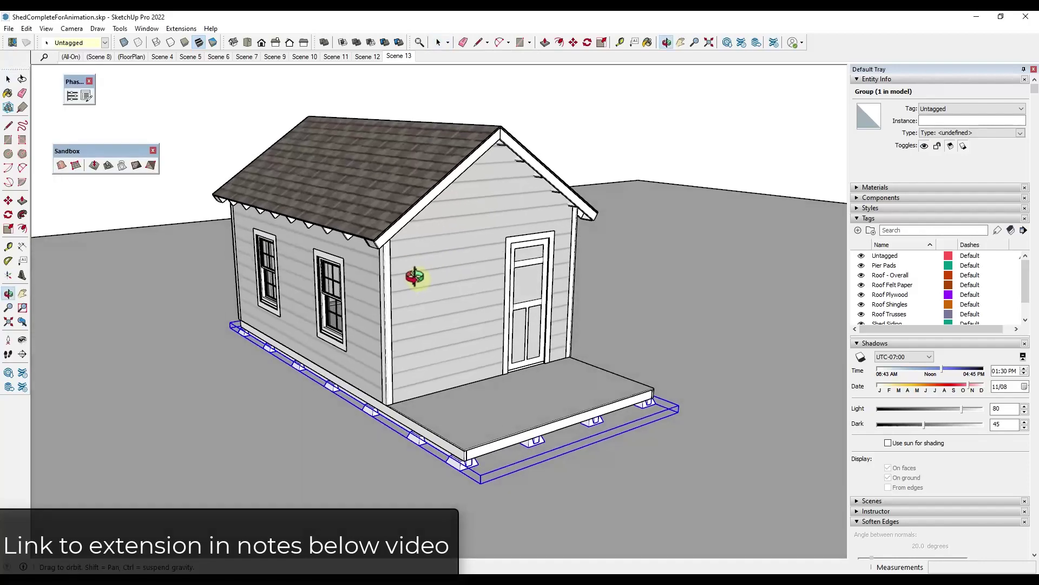
Orbit the shed model slightly with the Phases 4D and Sandbox toolbars on screen.
left_click_drag(418, 279, 425, 259)
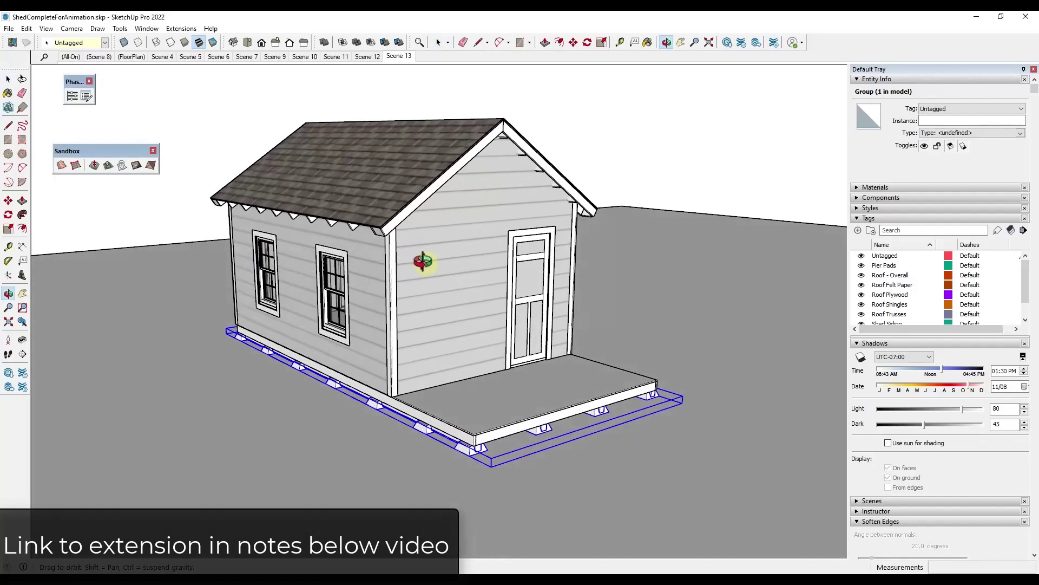
key("space")
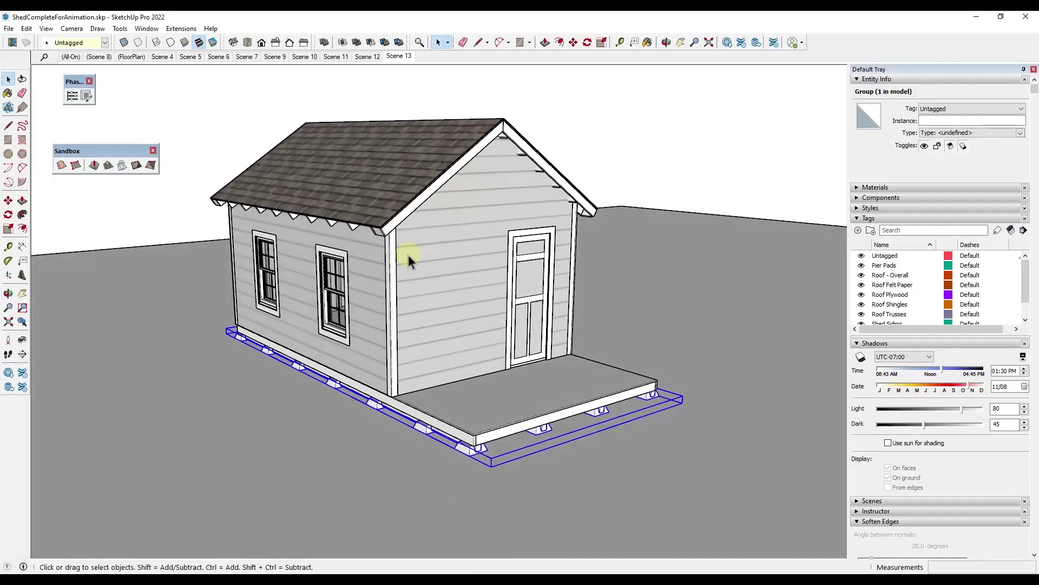
middle_click_drag(439, 245, 440, 249)
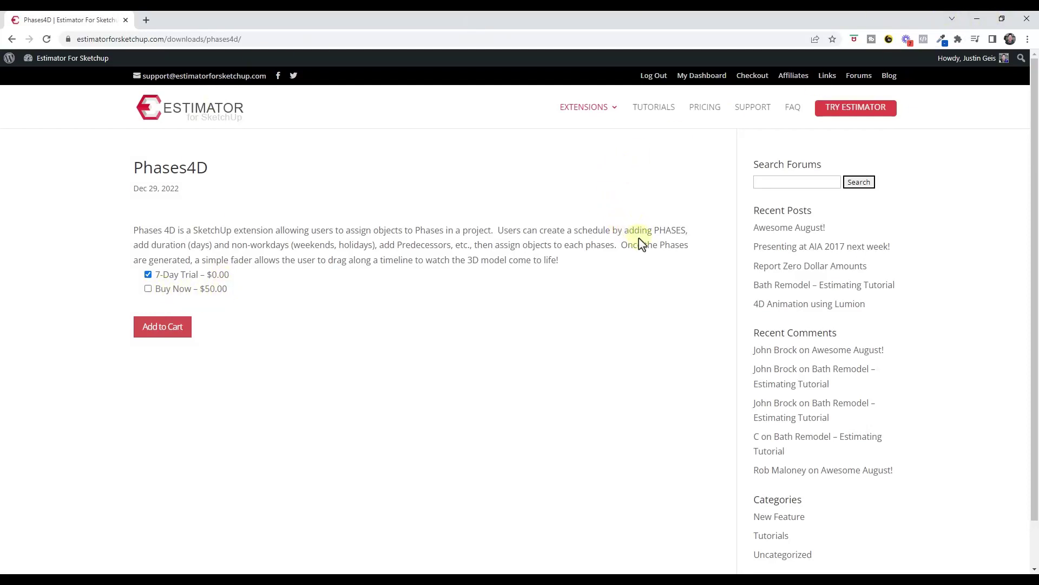
Minimise the browser showing the Phases4D page to bring the shed model back.
left_click(977, 18)
Close the Sandbox toolbar, then check the empty phase Timeline and close it again.
middle_click_drag(485, 305, 487, 298)
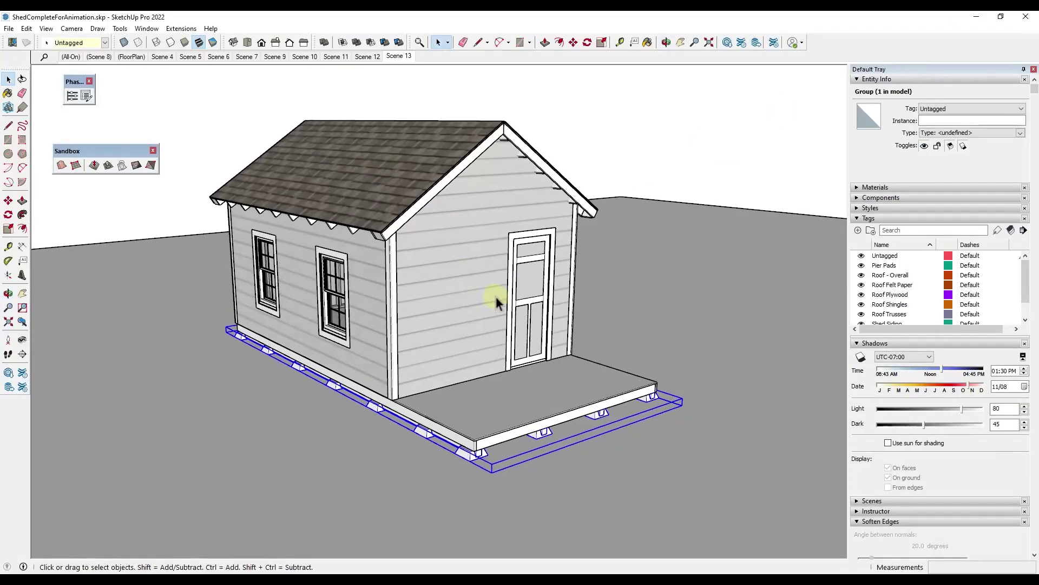
left_click(154, 151)
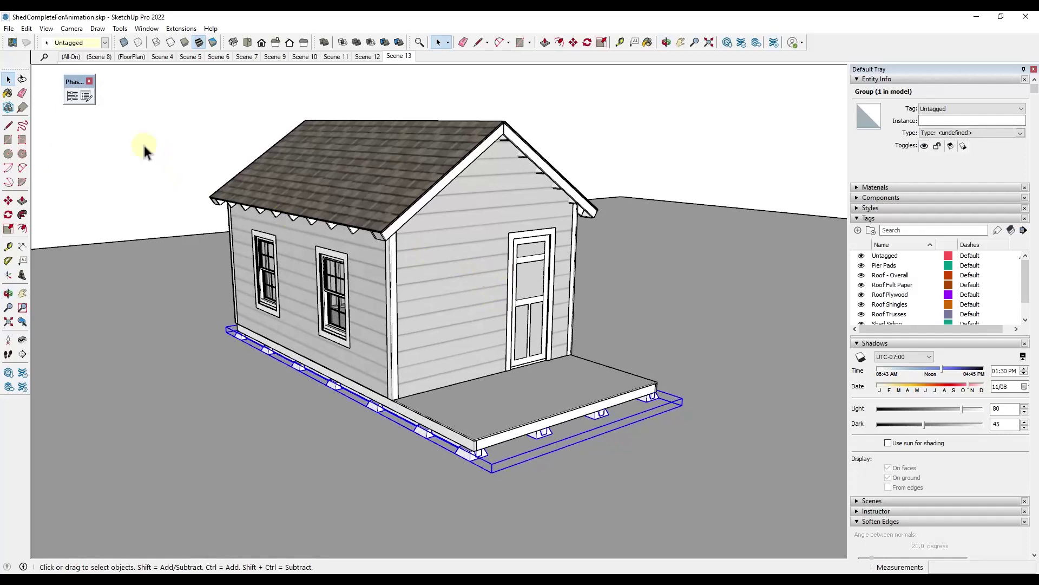
left_click(73, 99)
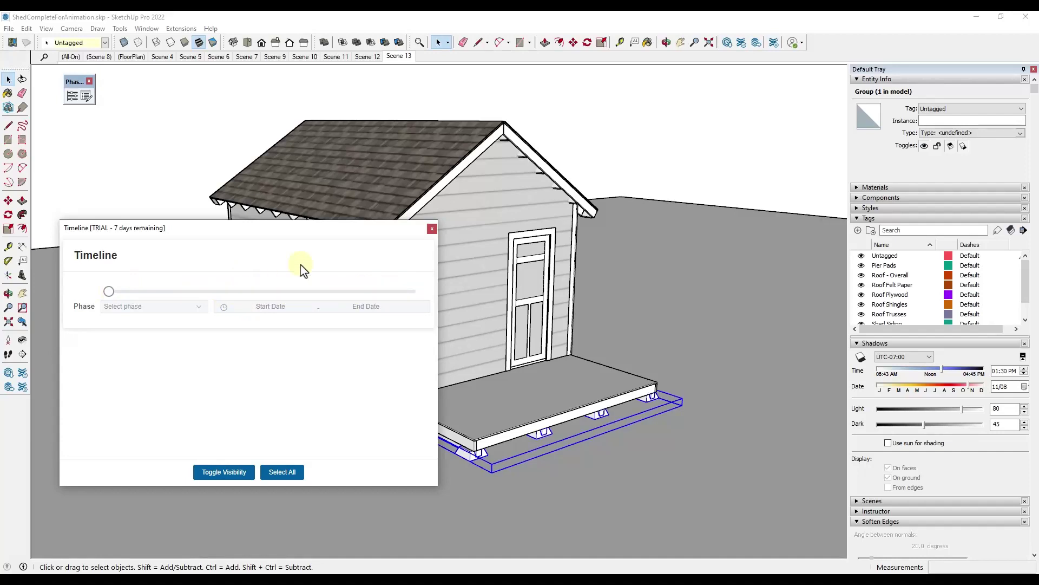
left_click(432, 232)
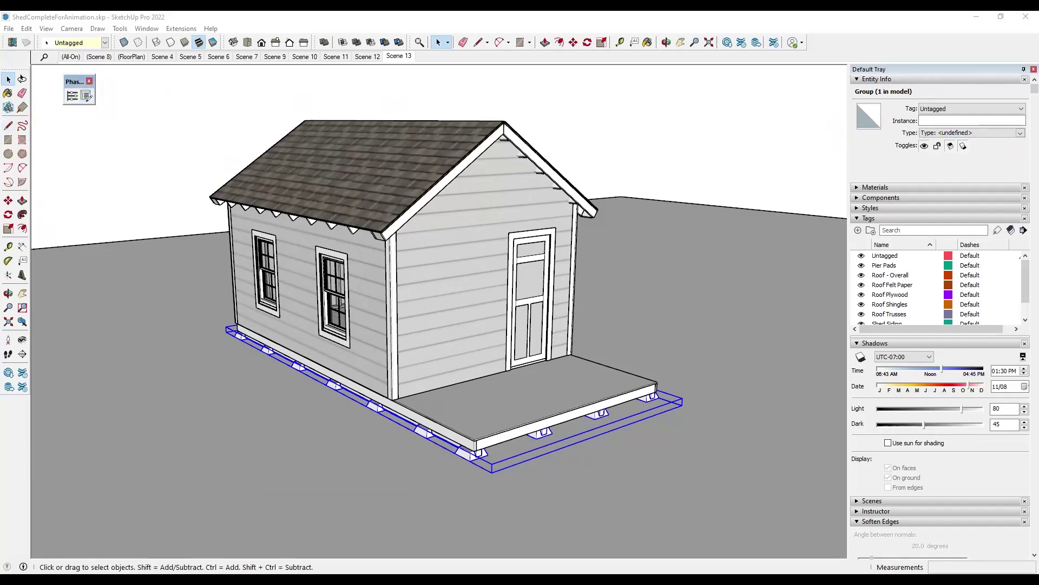
Move the Phases 4D window above the model and orbit to the shed's front door side.
left_click_drag(806, 139, 564, 44)
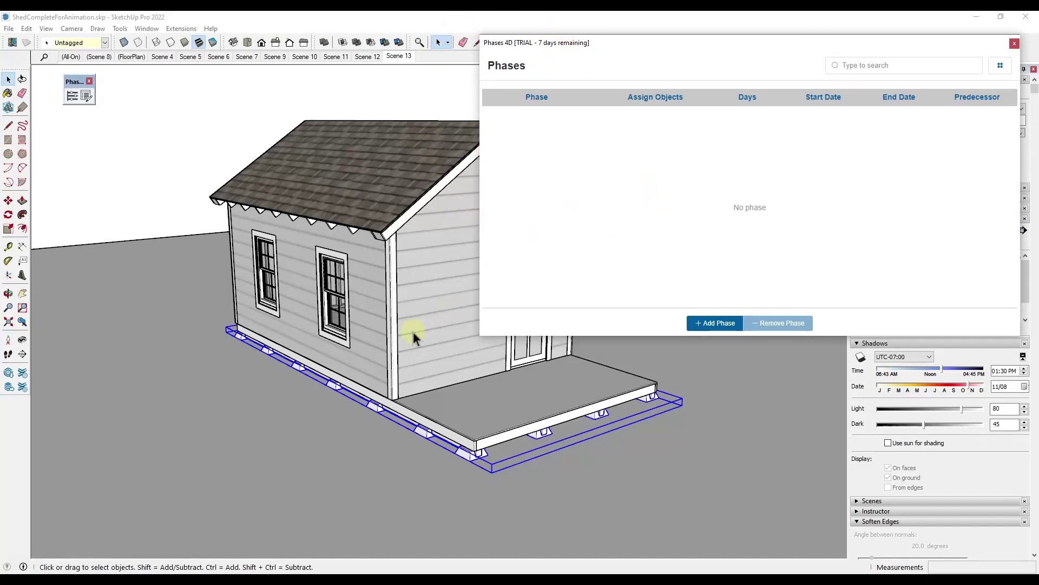
key("o")
left_click_drag(406, 320, 239, 319)
key("space")
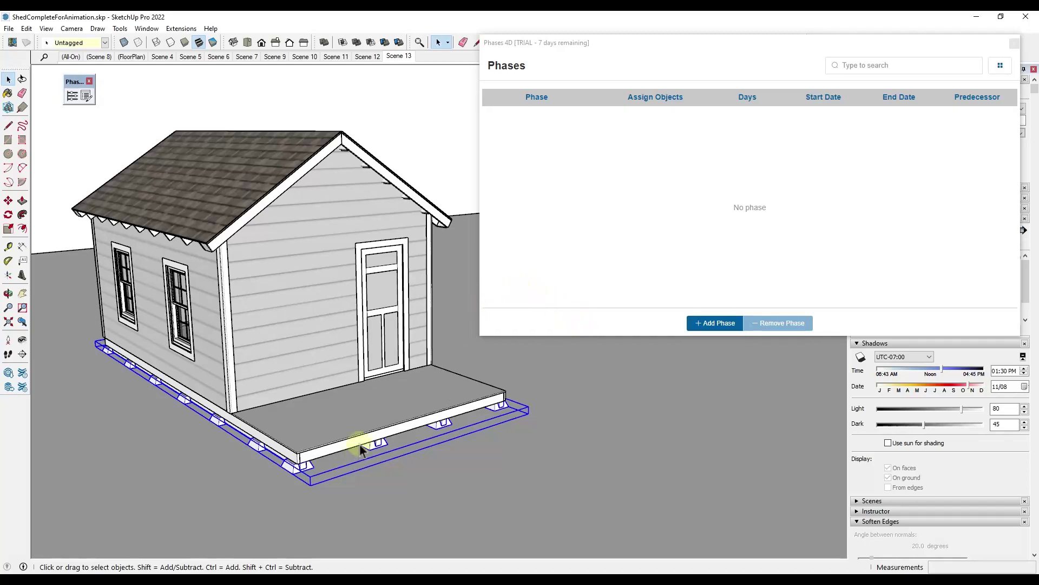
Select the deck, walls, house group and roof in turn, then the deck and foundation.
left_click(294, 457)
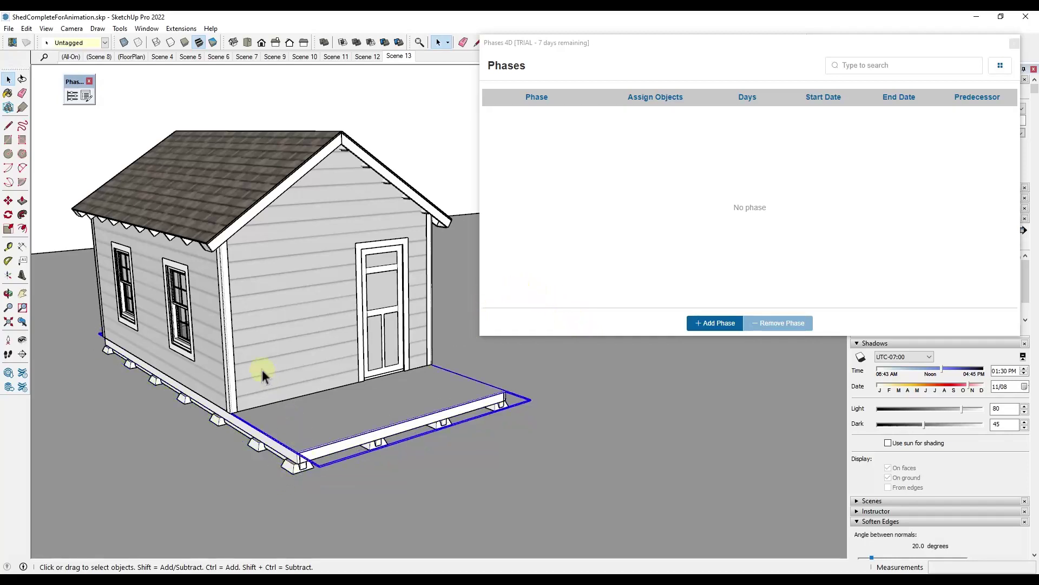
left_click(227, 361)
left_click(273, 173)
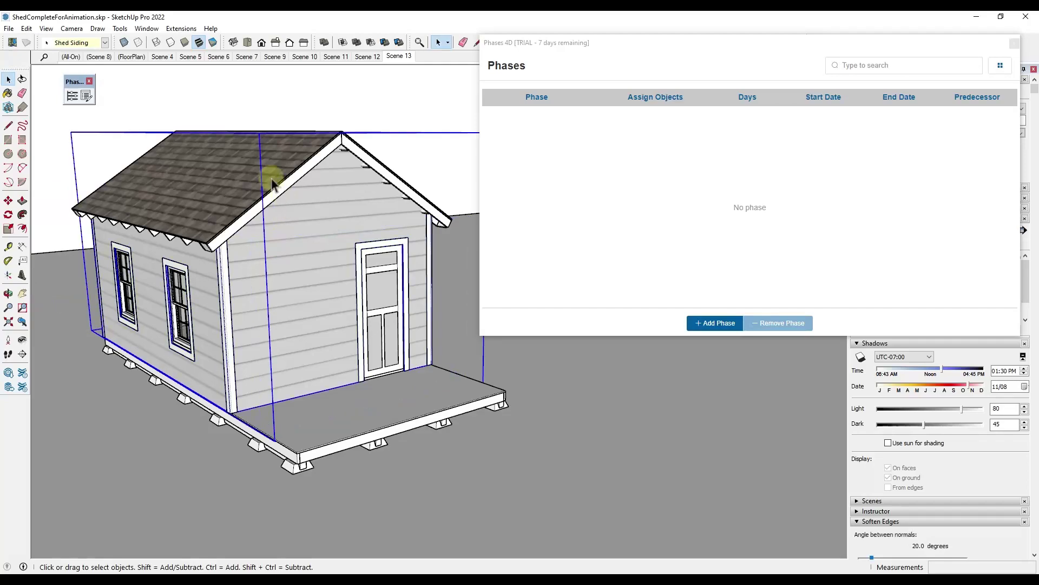
left_click(274, 187)
middle_click_drag(308, 260, 327, 427)
left_click(317, 460)
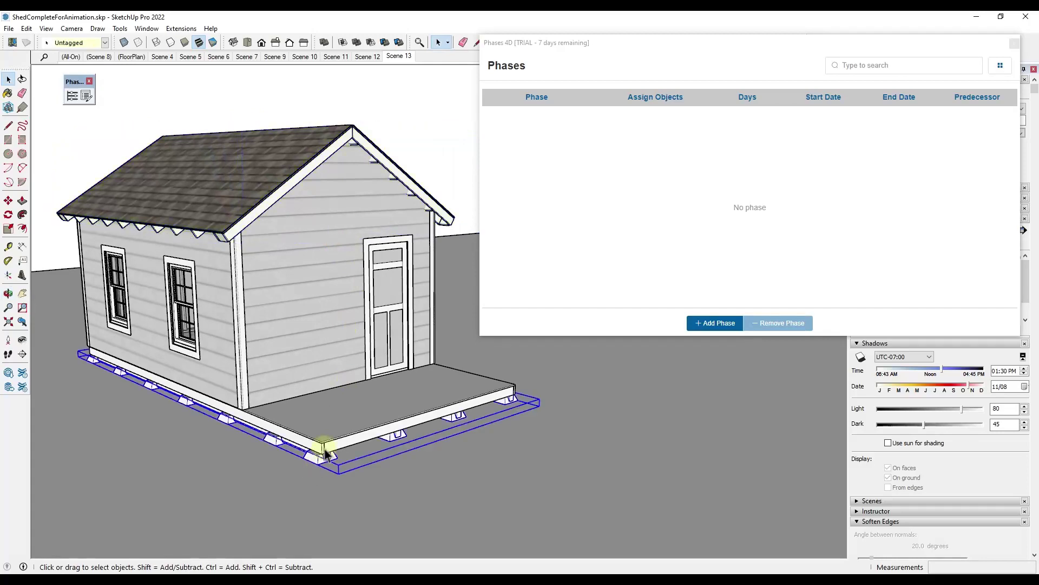
scroll(325, 452, "up", 3)
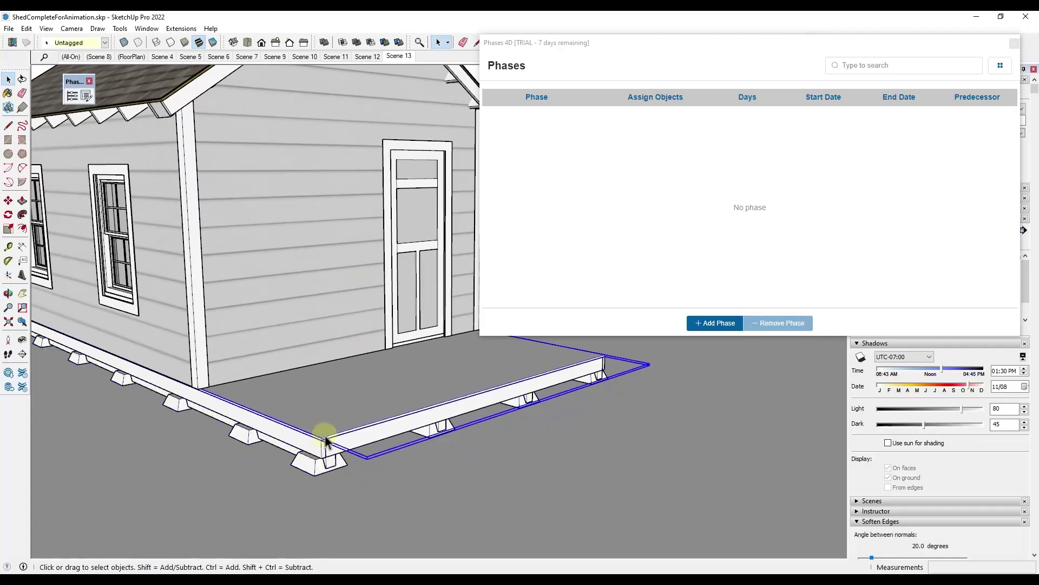
scroll(349, 403, "down", 3)
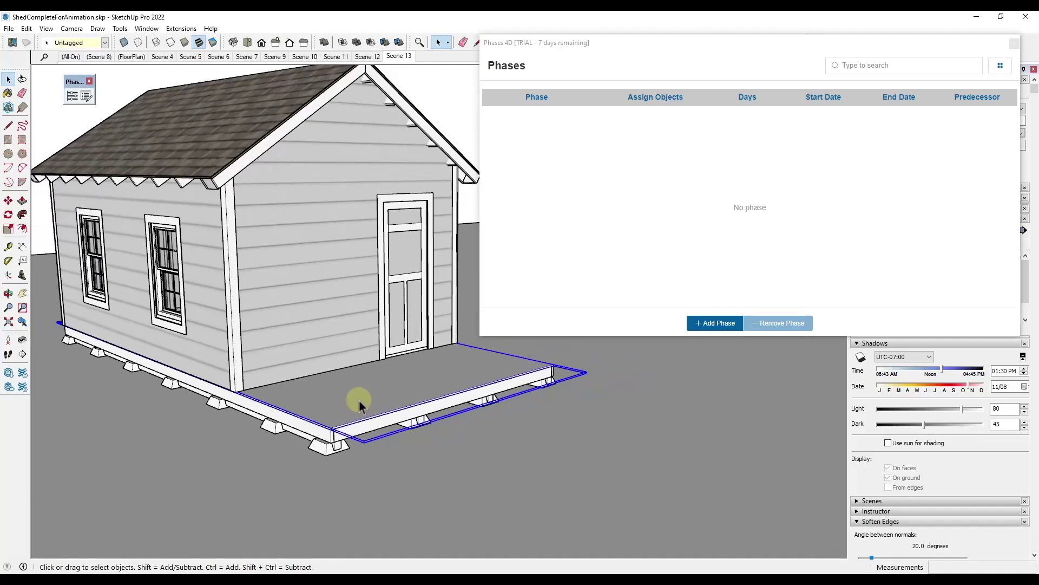
Step through Scenes 4, 5 and 6 to view the deck outline, footing posts and joists.
left_click(163, 56)
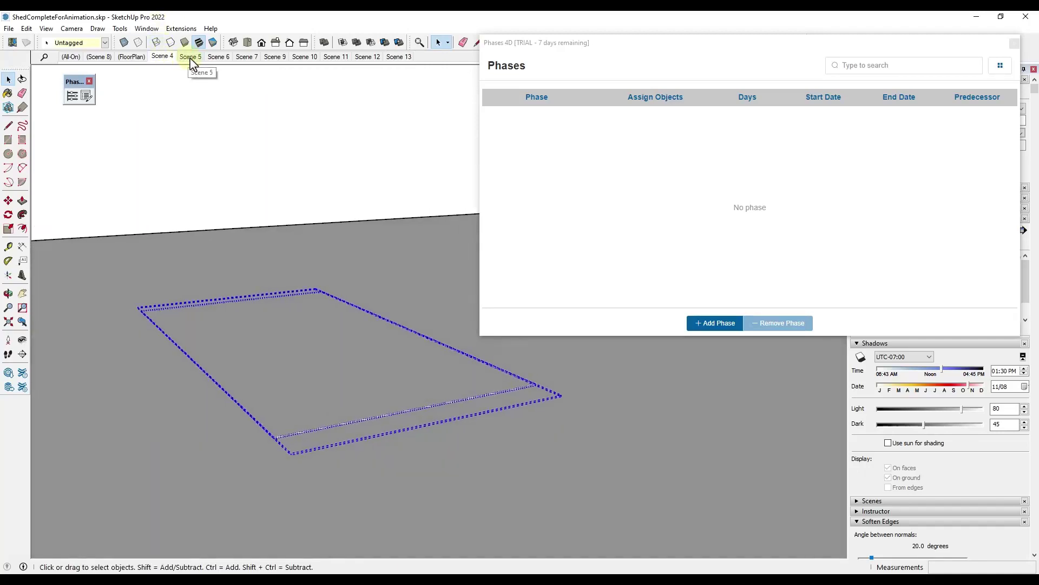
left_click(191, 57)
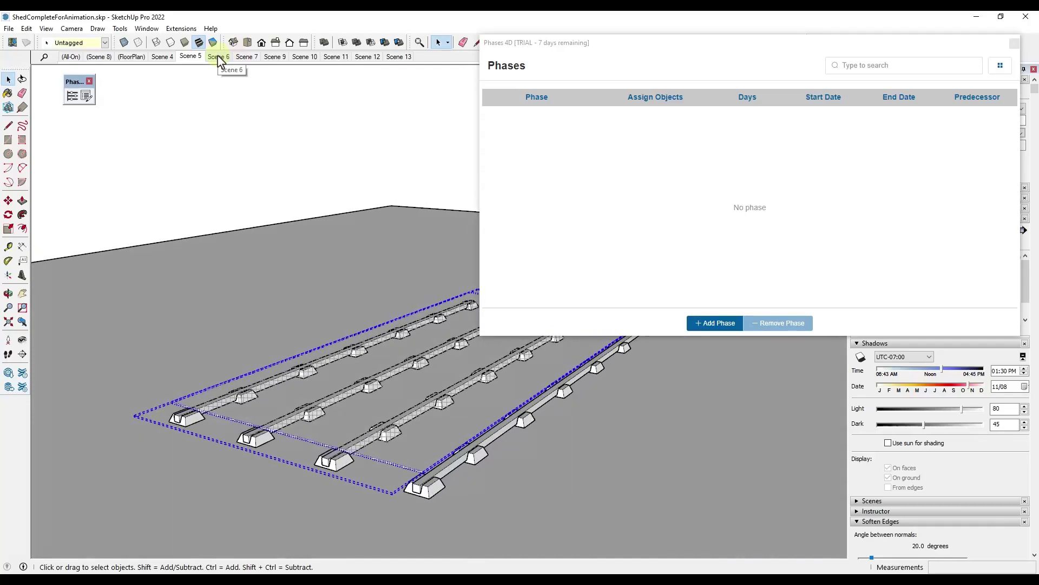
left_click(220, 57)
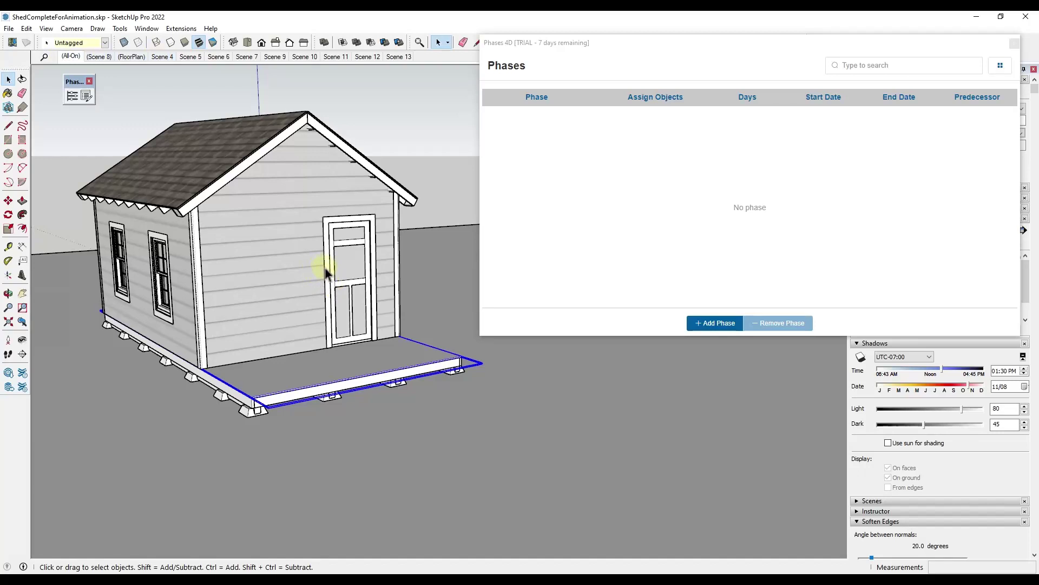
middle_click_drag(329, 262, 341, 264)
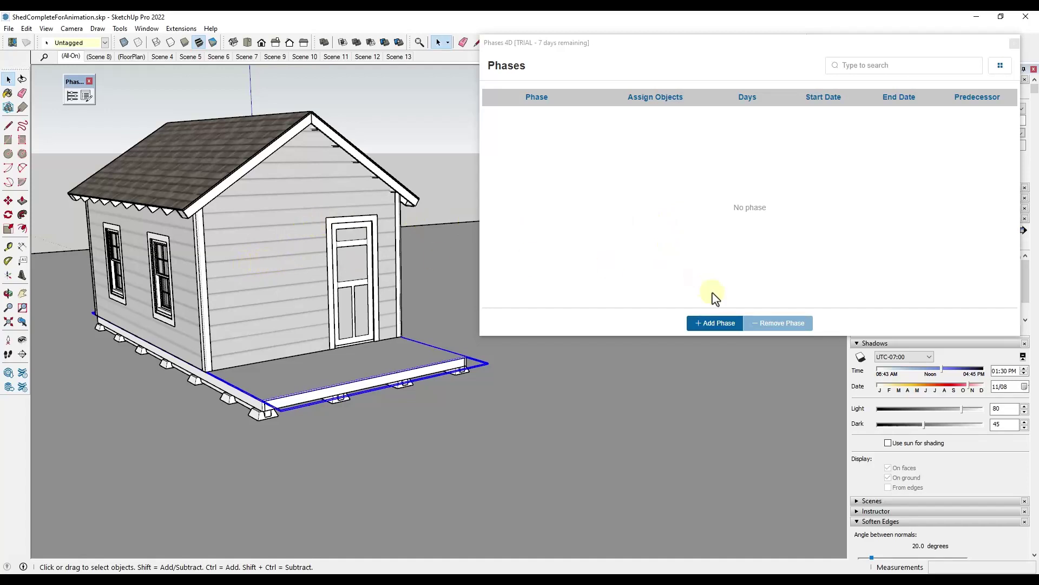
Add a phase named Foundation and assign the shed's foundation to it.
left_click(716, 325)
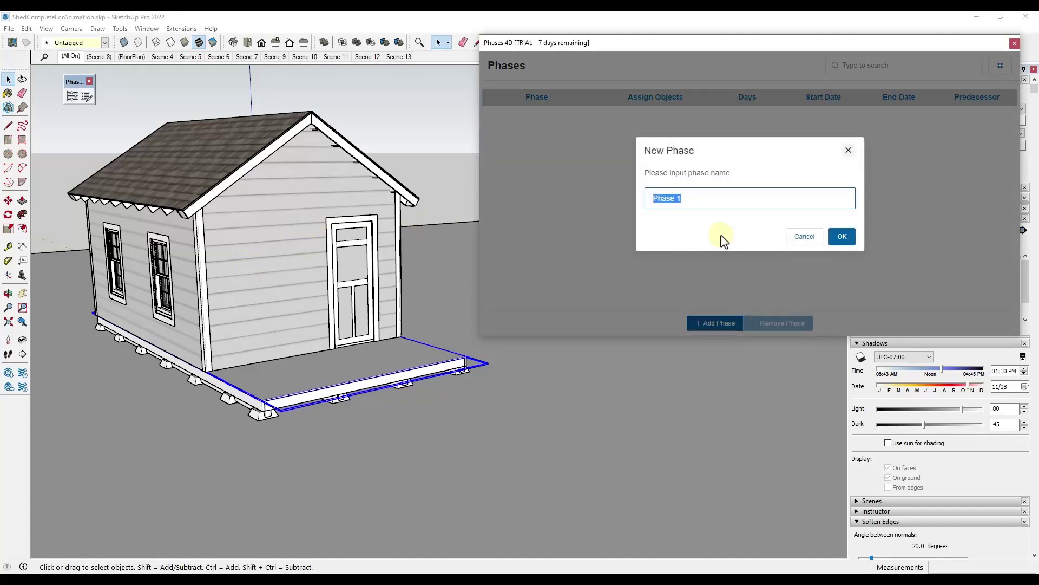
type("Foundation")
key("Return")
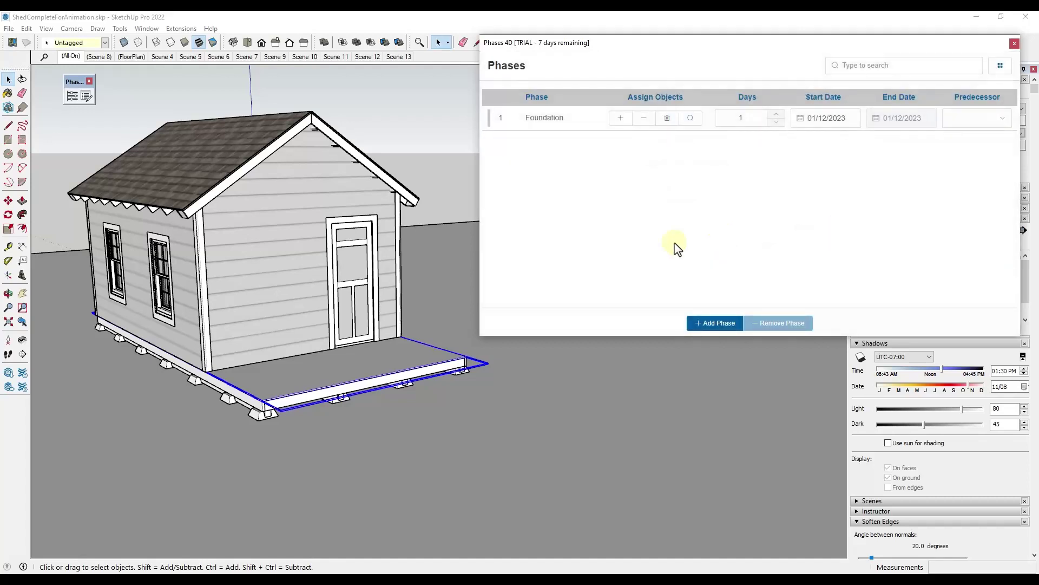
left_click(262, 420)
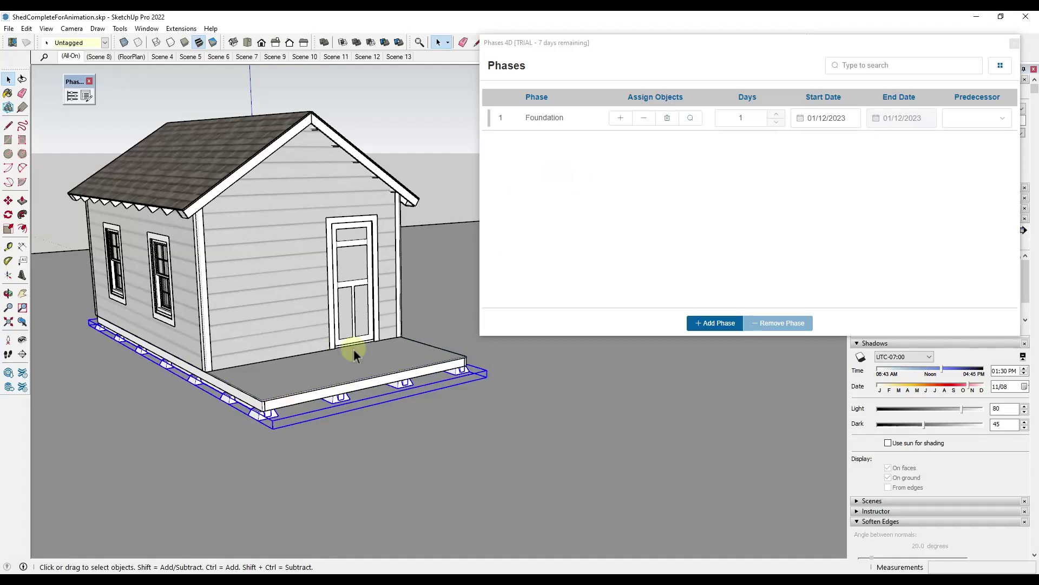
left_click(620, 124)
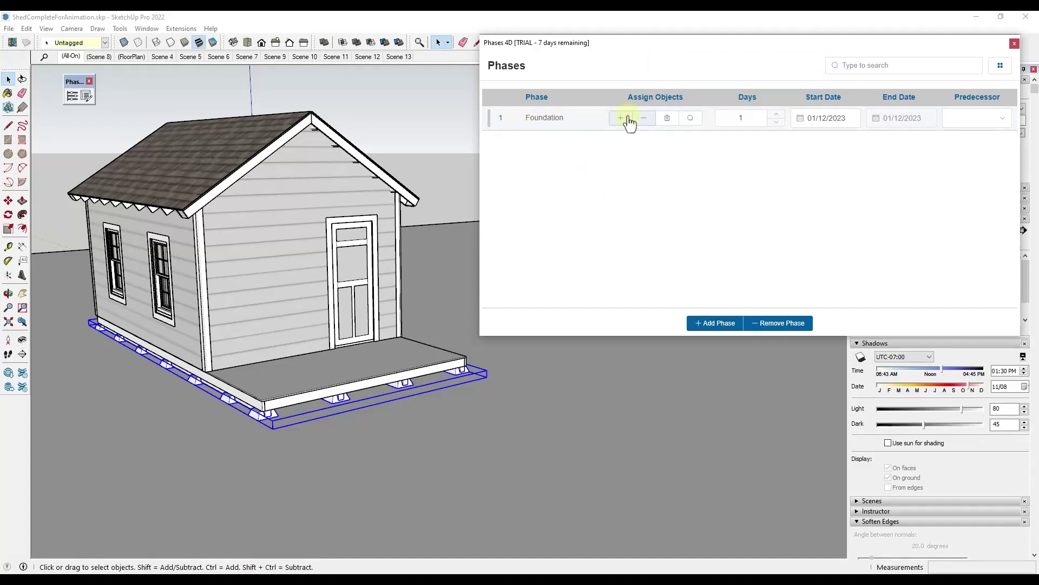
Set the Foundation phase to 1 day, starting and ending 01/12/2023.
left_click(753, 119)
left_click(777, 114)
left_click(801, 119)
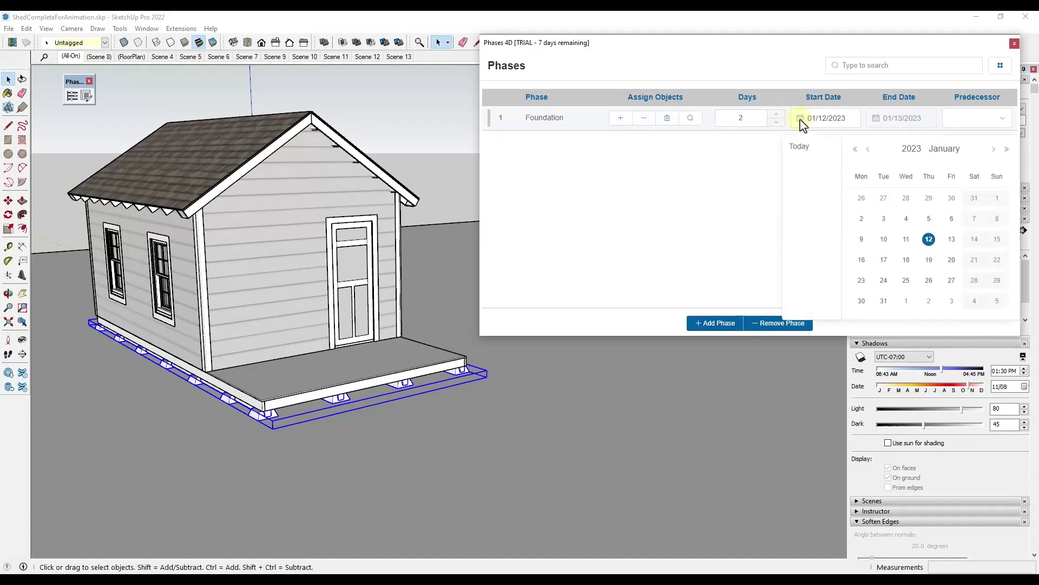
left_click(792, 142)
left_click(776, 123)
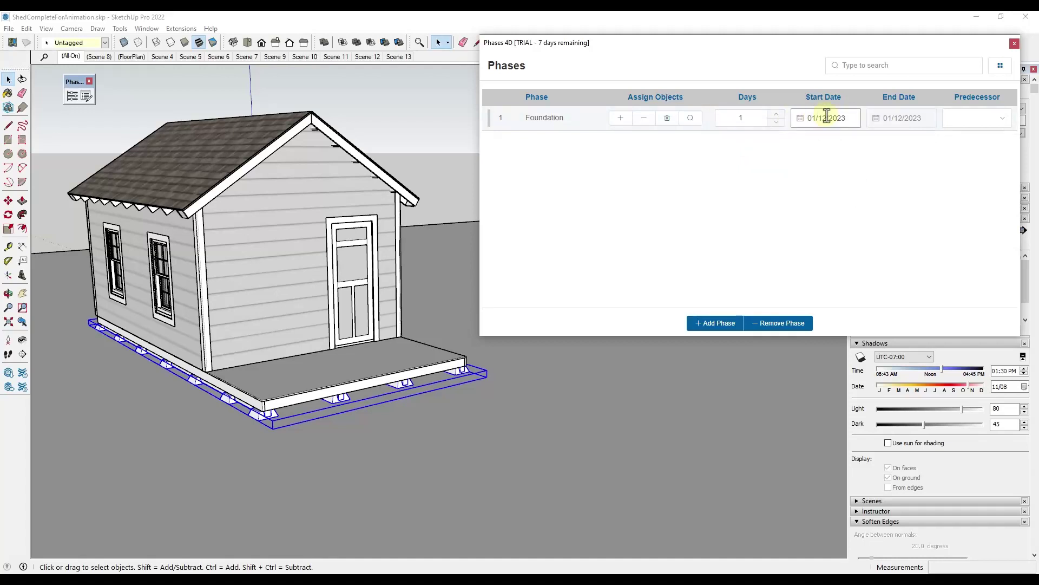
left_click(260, 410)
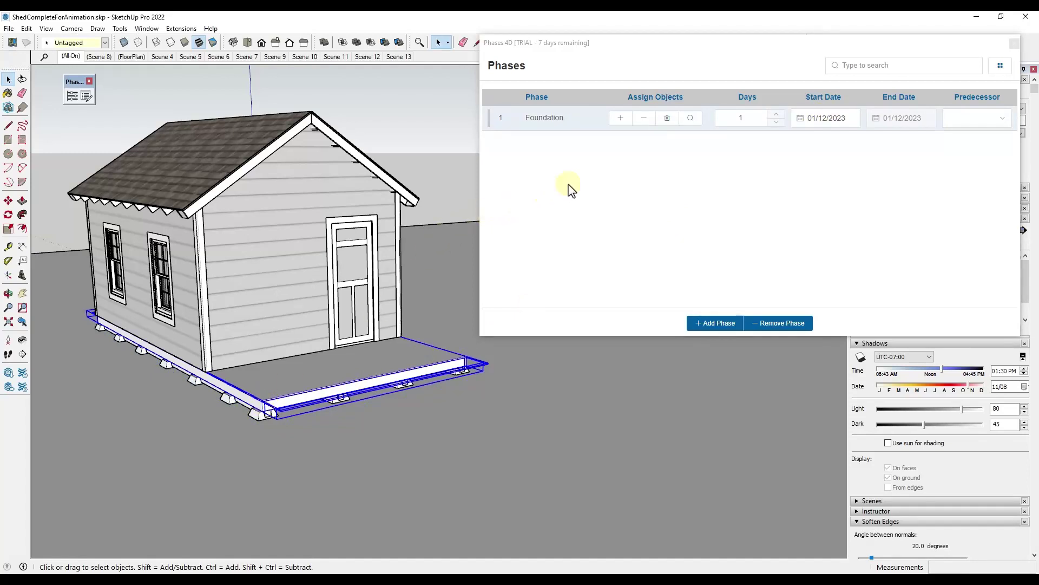
Add a Floor Framing phase, assign the two floor objects to it, and open the Timeline.
left_click(702, 325)
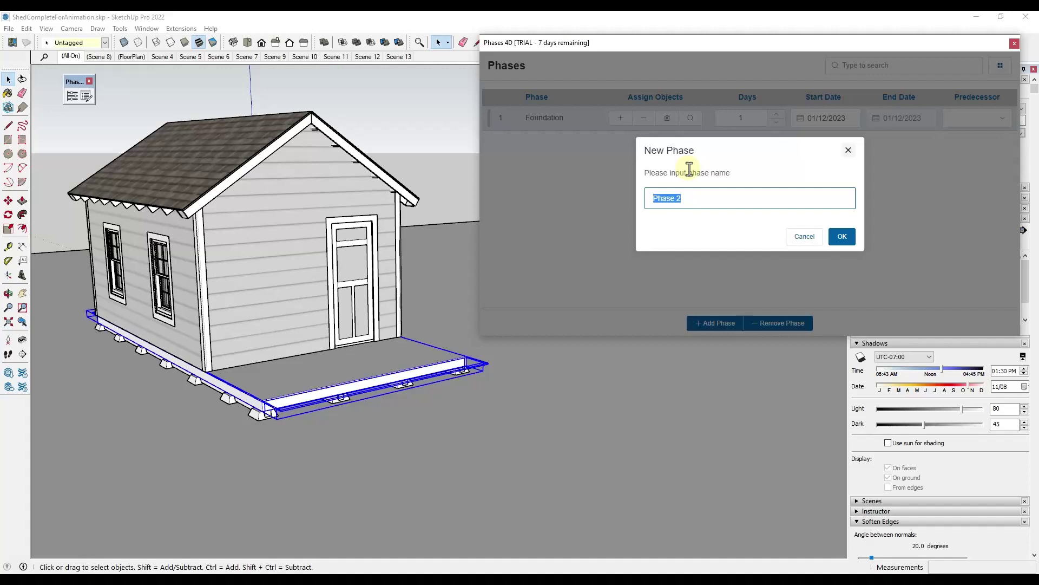
type("Floor Framing")
key("Return")
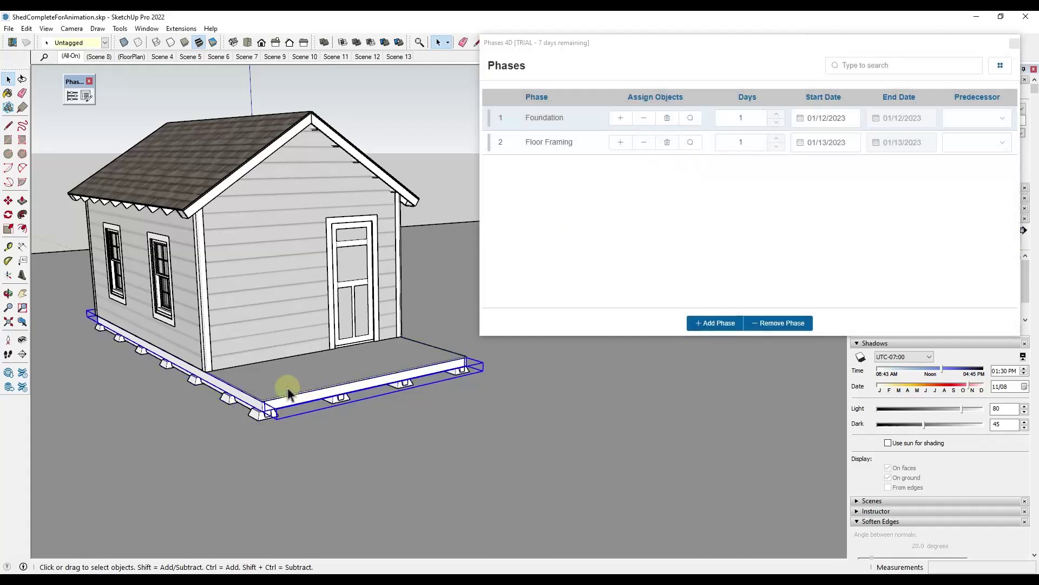
left_click(287, 388)
left_click(616, 144)
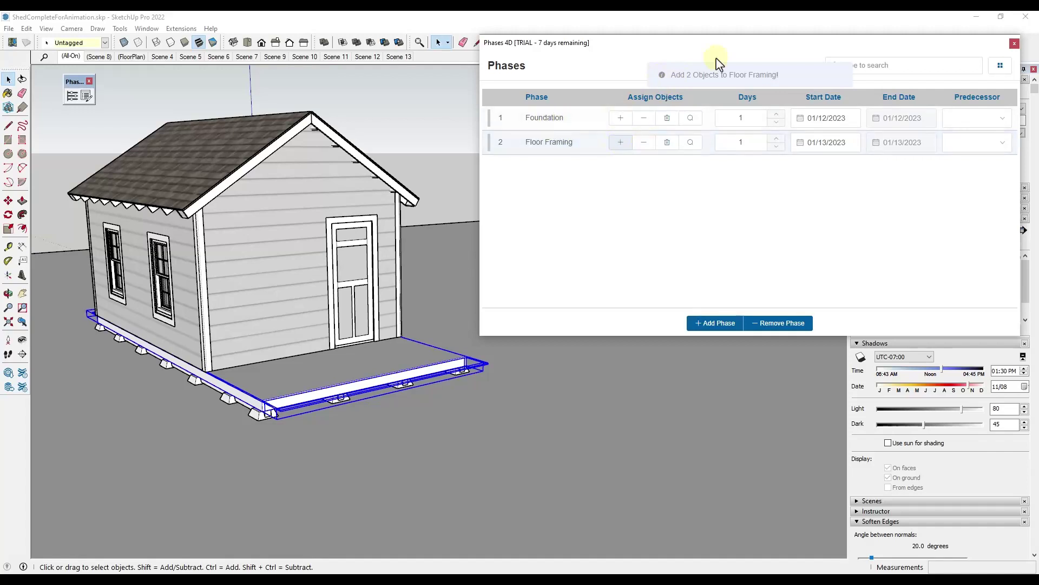
left_click(72, 96)
mouse_move(562, 231)
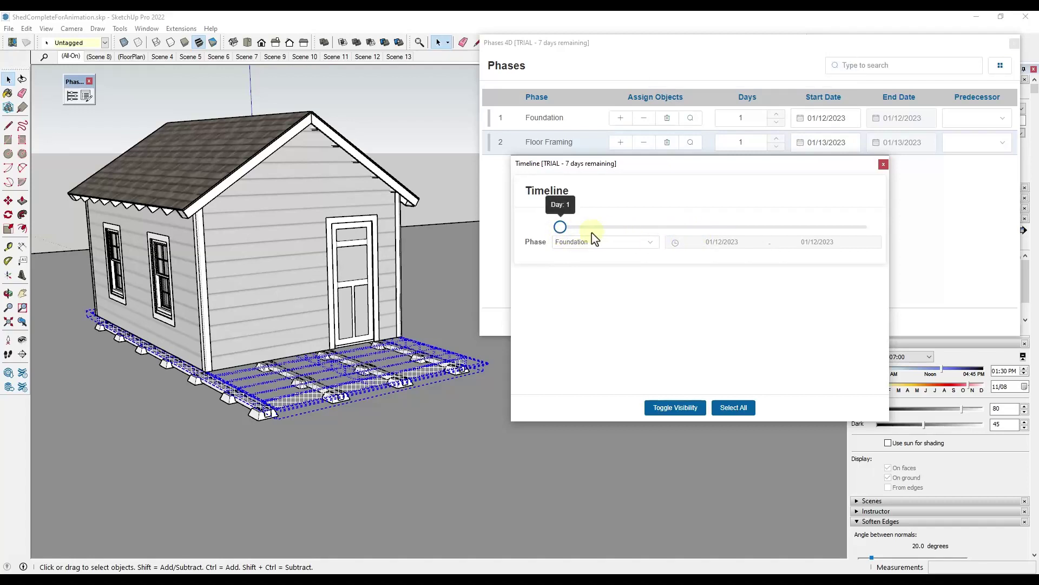
Scrub the Timeline between Day 1 and Day 2 to preview the floor platform, then close it.
left_click(750, 233)
left_click(620, 232)
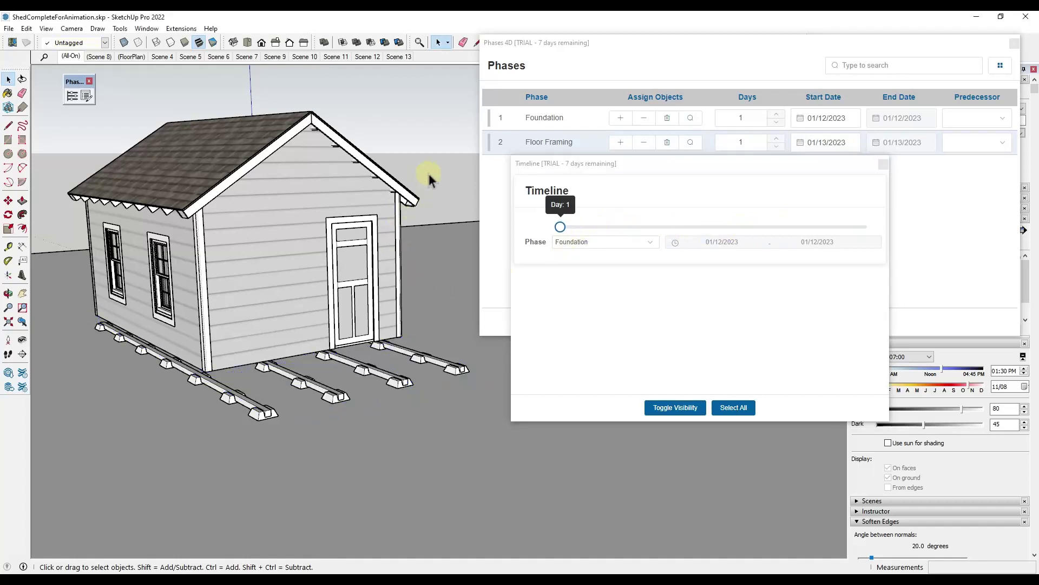
mouse_move(560, 222)
left_mouse_down()
mouse_move(738, 234)
mouse_move(605, 236)
mouse_move(810, 232)
mouse_move(587, 237)
mouse_move(743, 236)
mouse_move(583, 233)
mouse_move(747, 222)
mouse_move(558, 226)
left_mouse_up()
left_click(643, 244)
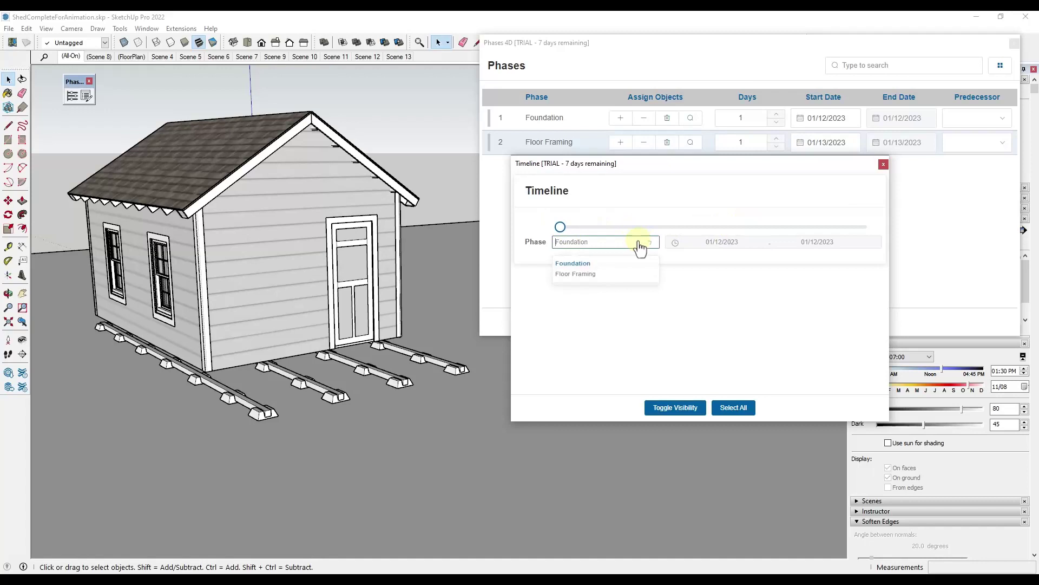
left_click(641, 245)
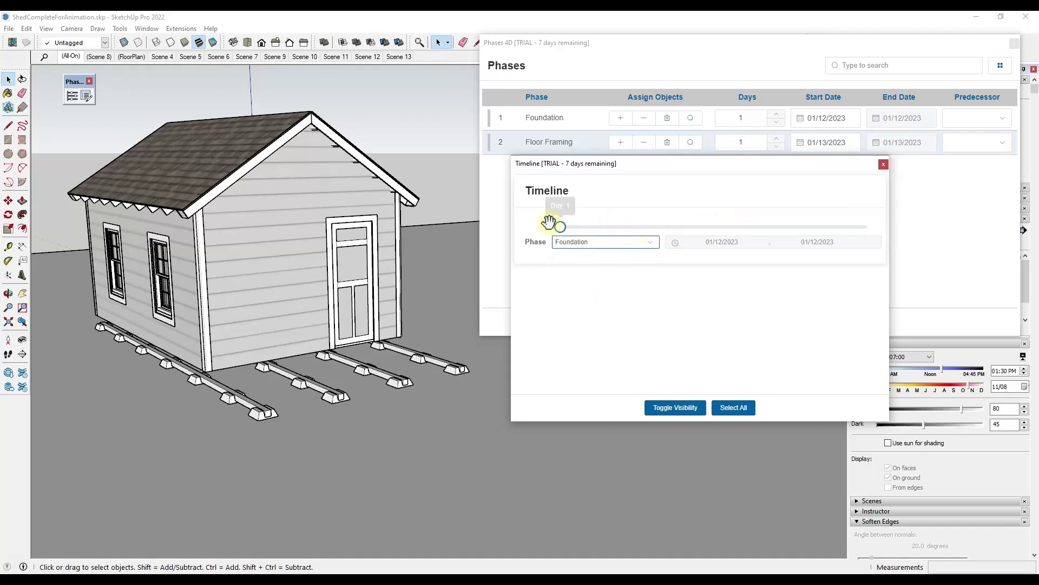
left_click_drag(560, 226, 795, 234)
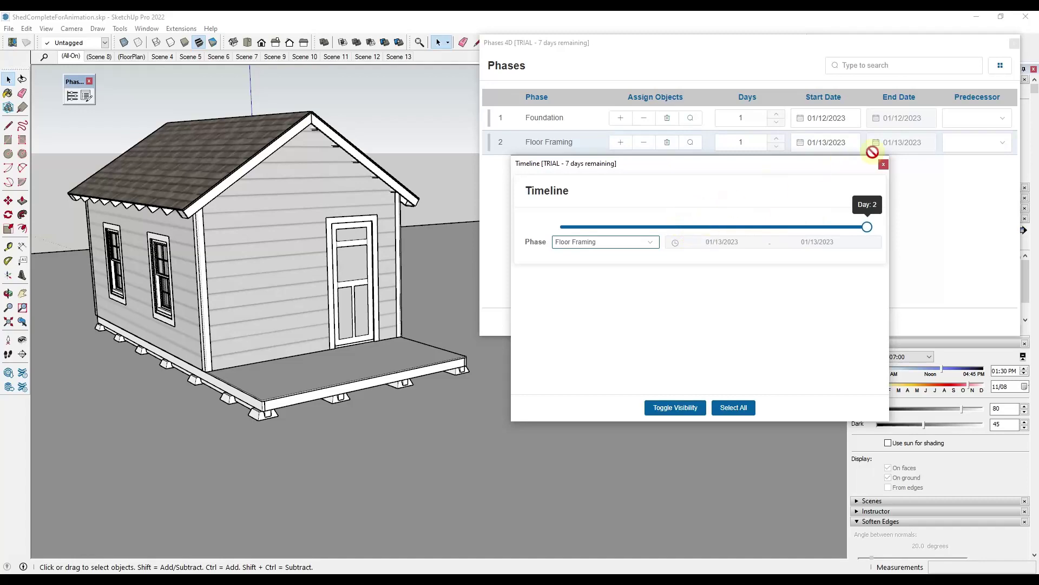
left_click(883, 164)
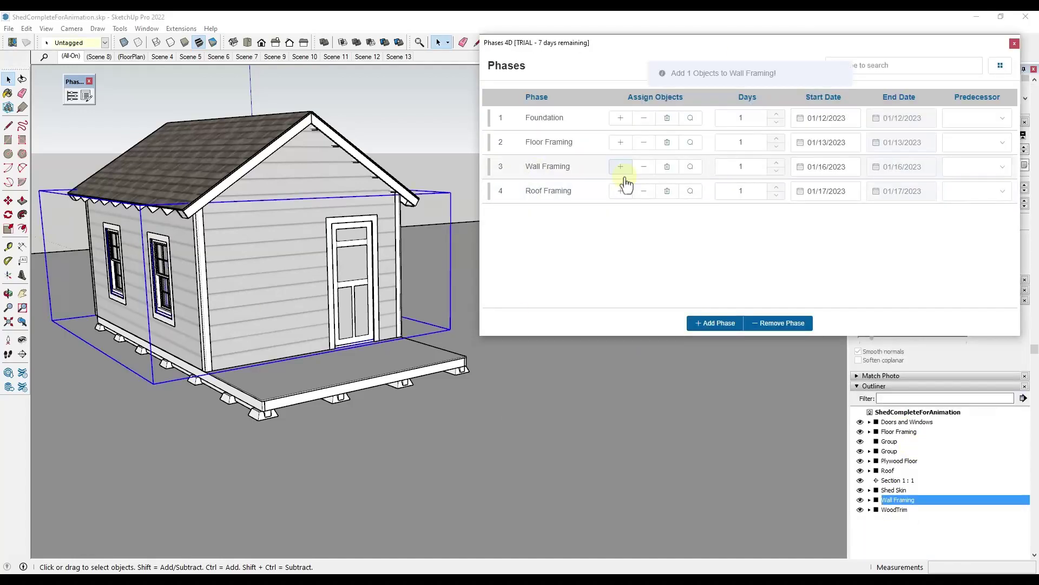
left_click(715, 323)
Name the new phase Doors and Windows and add a sixth phase, Skin and Trim.
type("Doors and Windows")
key("Return")
left_click(774, 167)
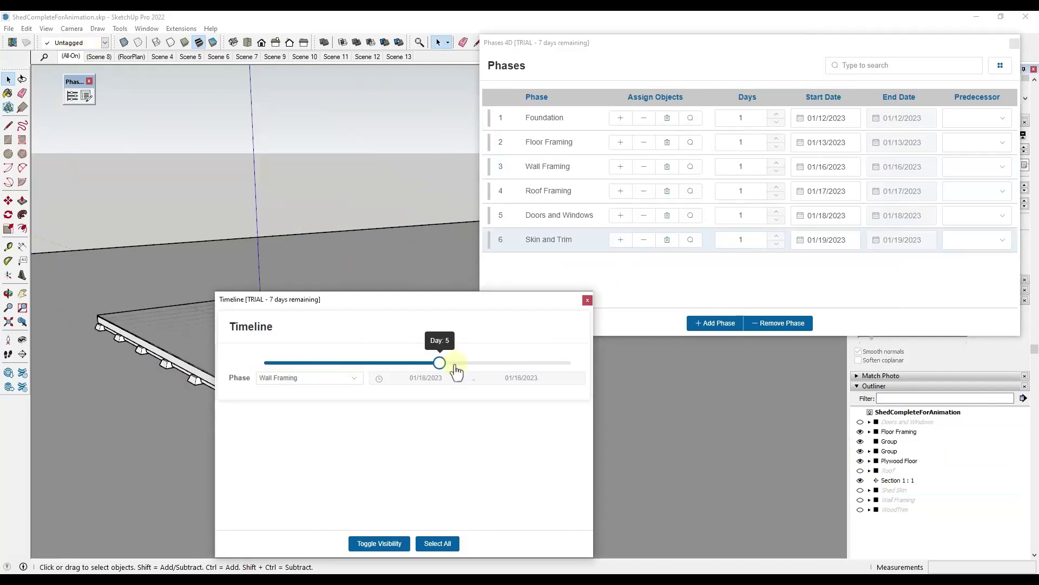
Scrub the Timeline across Days 1 and 5, ending on Day 2's plywood floor.
left_click_drag(457, 372, 406, 360)
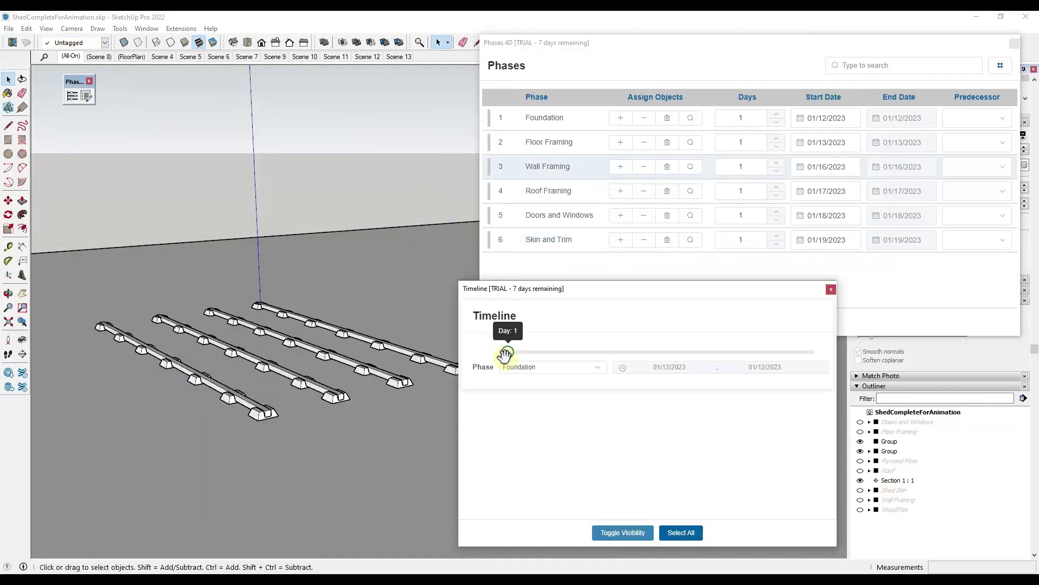
left_click_drag(505, 354, 524, 371)
left_click_drag(563, 294, 577, 291)
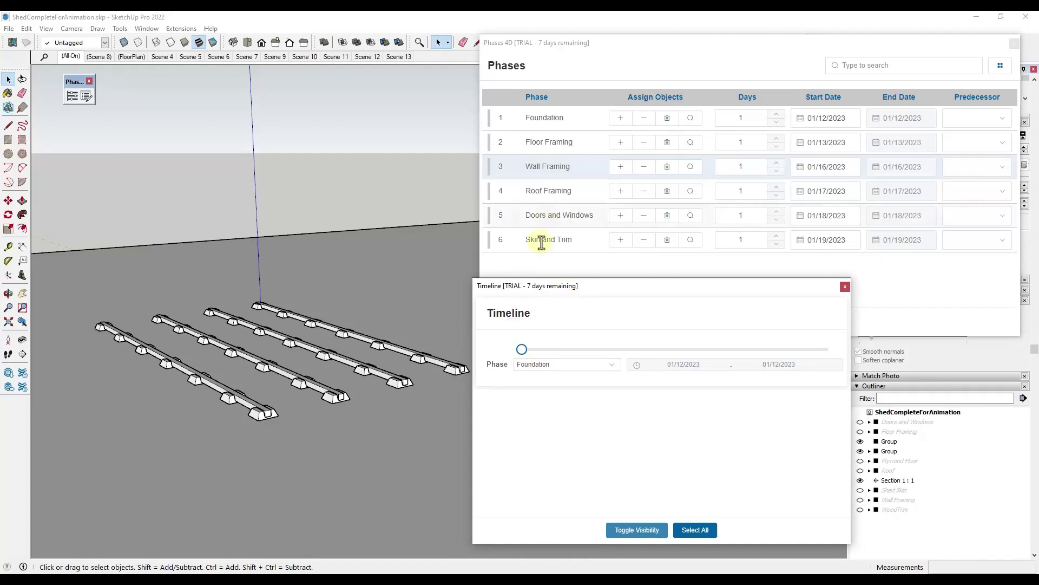
left_click_drag(524, 349, 572, 347)
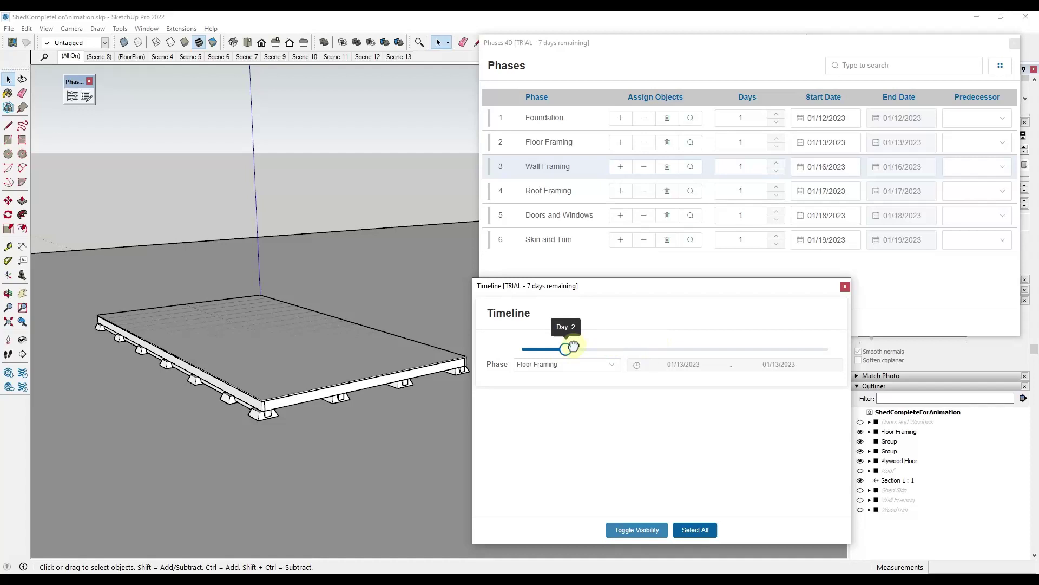
left_click(1000, 66)
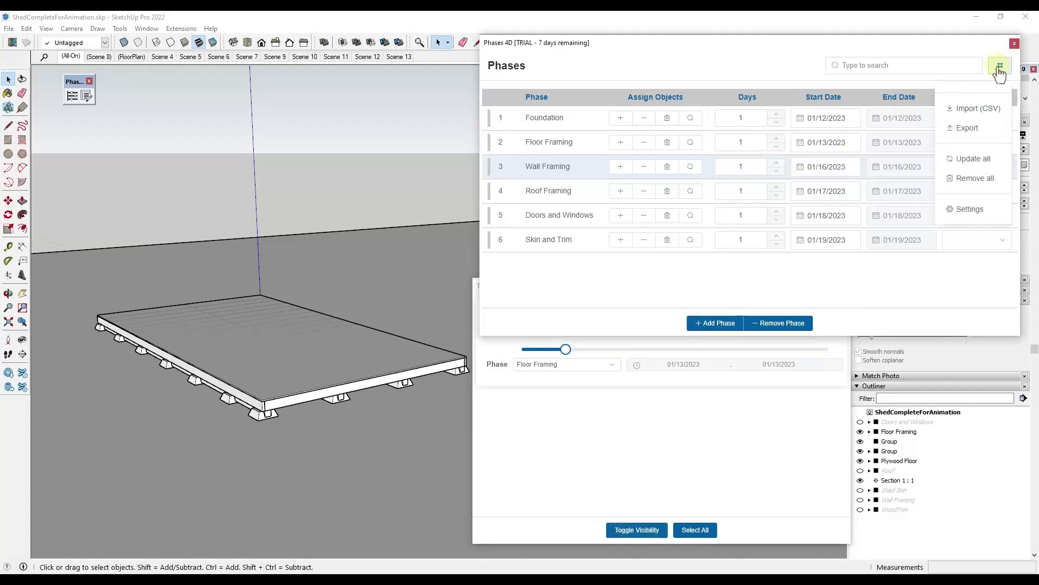
left_click(968, 209)
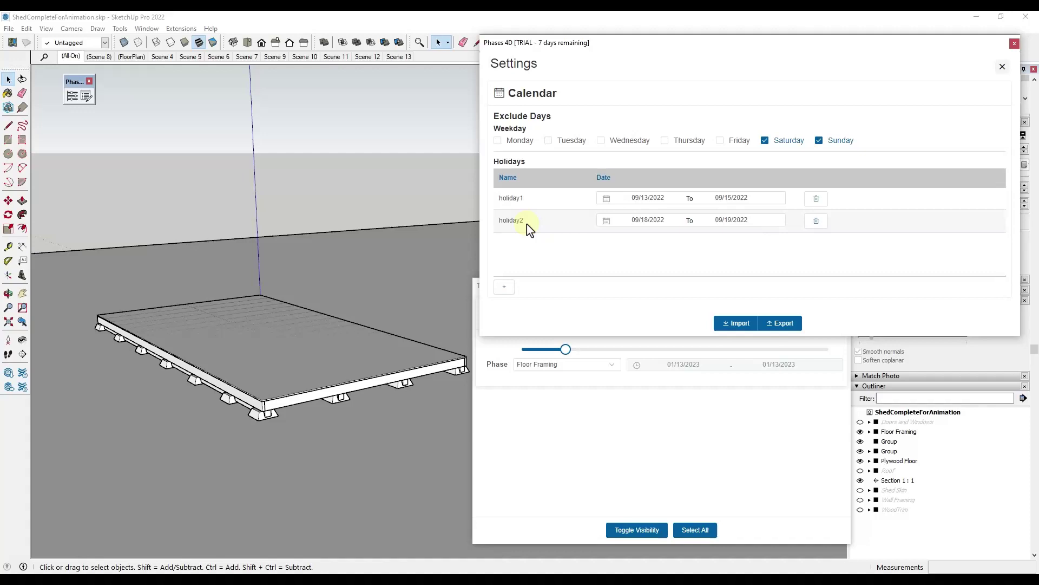
left_click(1015, 43)
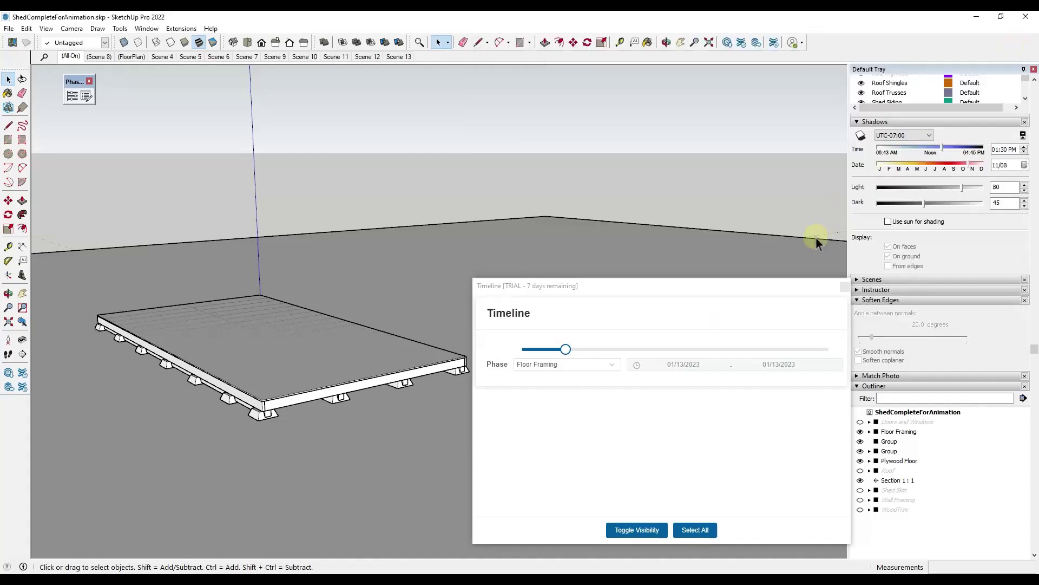
left_click(86, 98)
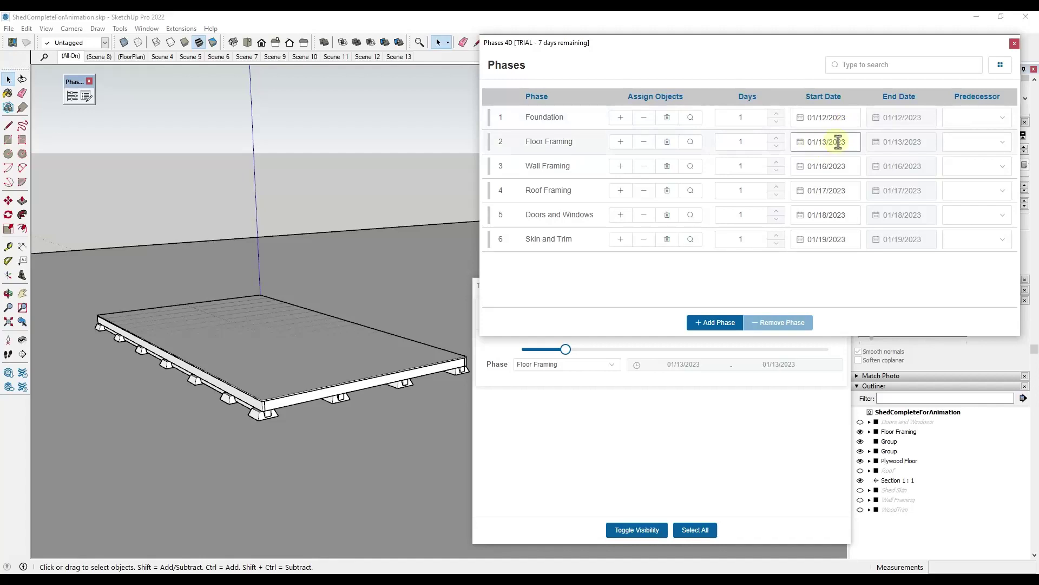
Set Wall Framing to 5 days (01/16–01/20/2023) and bring the Day 2 Timeline preview forward.
left_click(802, 168)
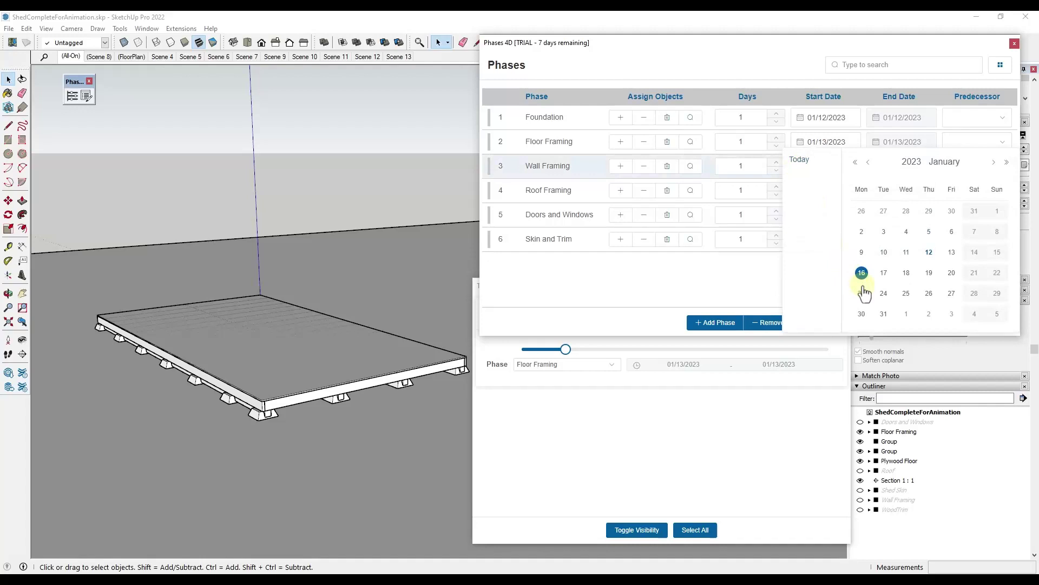
left_click(775, 56)
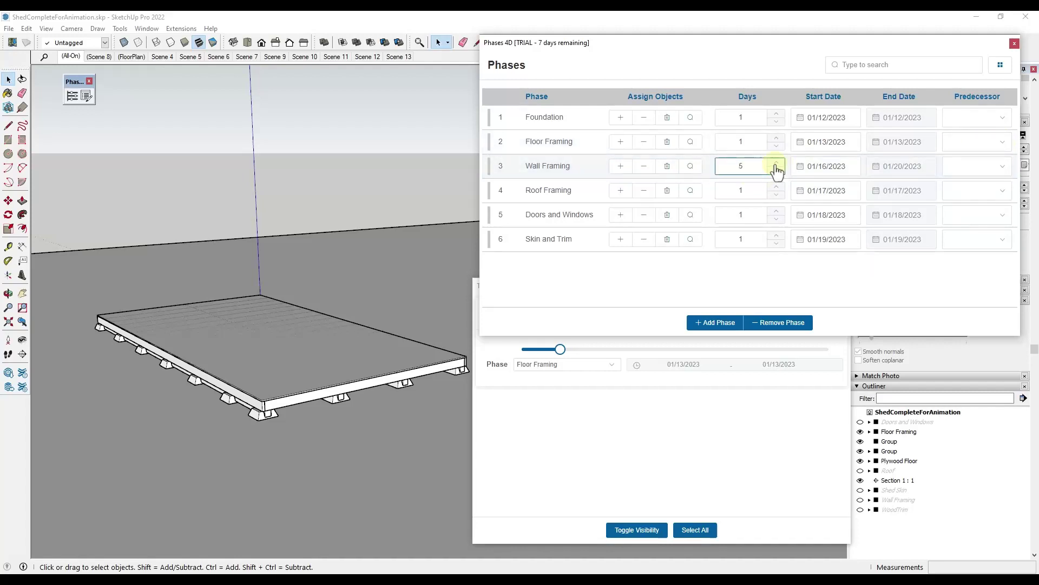
left_click(838, 161)
left_click(776, 171)
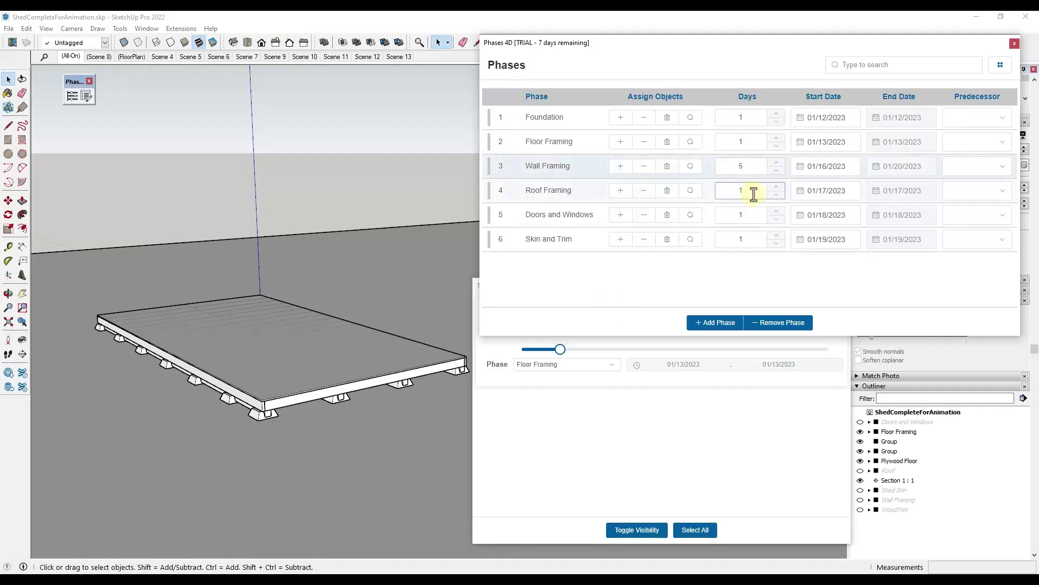
left_click(560, 349)
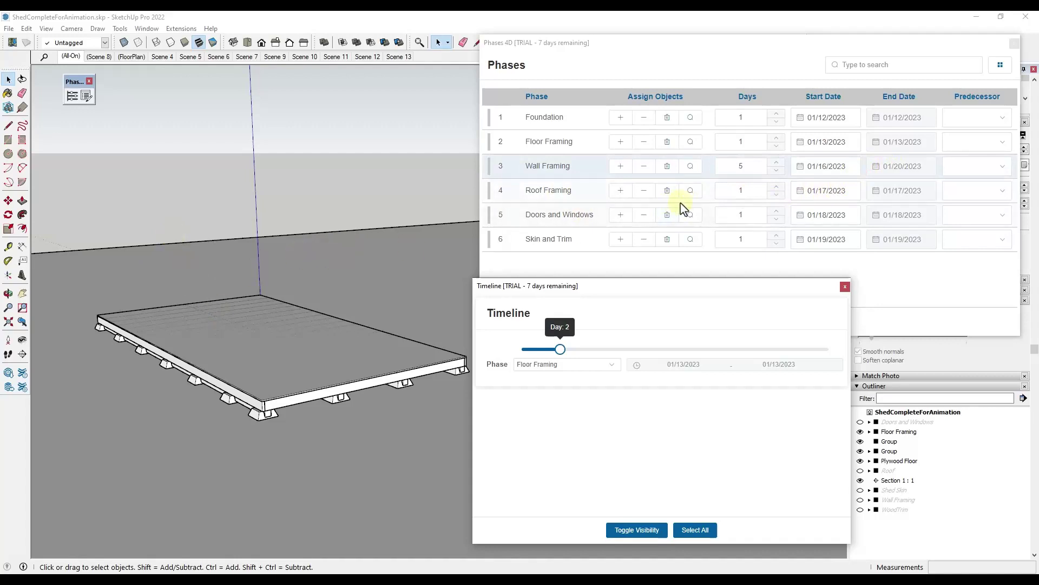
Make Roof Framing follow Wall Framing and preview the schedule around Day 7.
left_click(1002, 200)
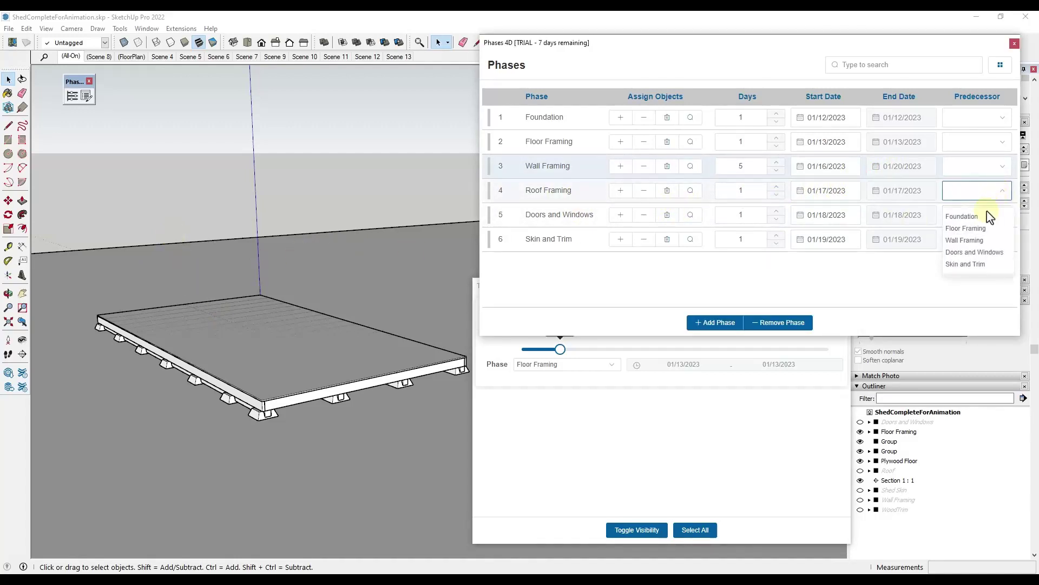
left_click(968, 243)
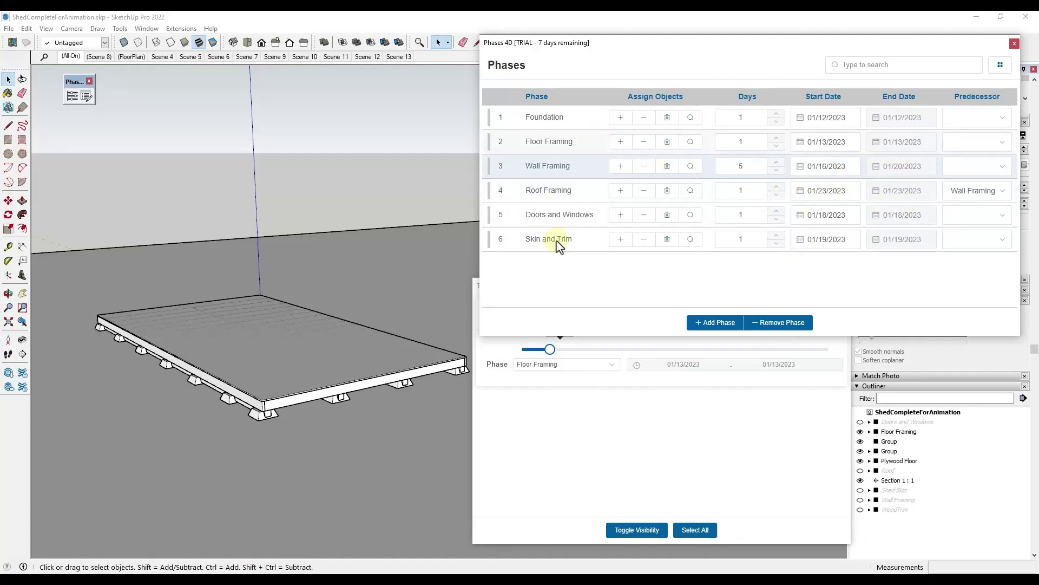
left_click_drag(550, 350, 657, 364)
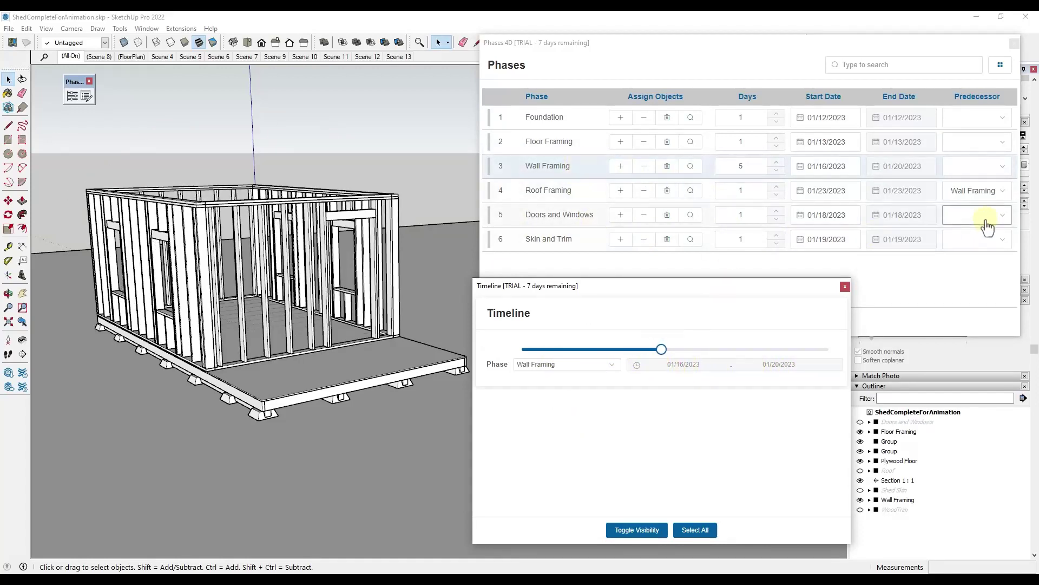
Set Doors and Windows' predecessor to Wall Framing and scrub the Timeline to check the walls.
left_click(995, 243)
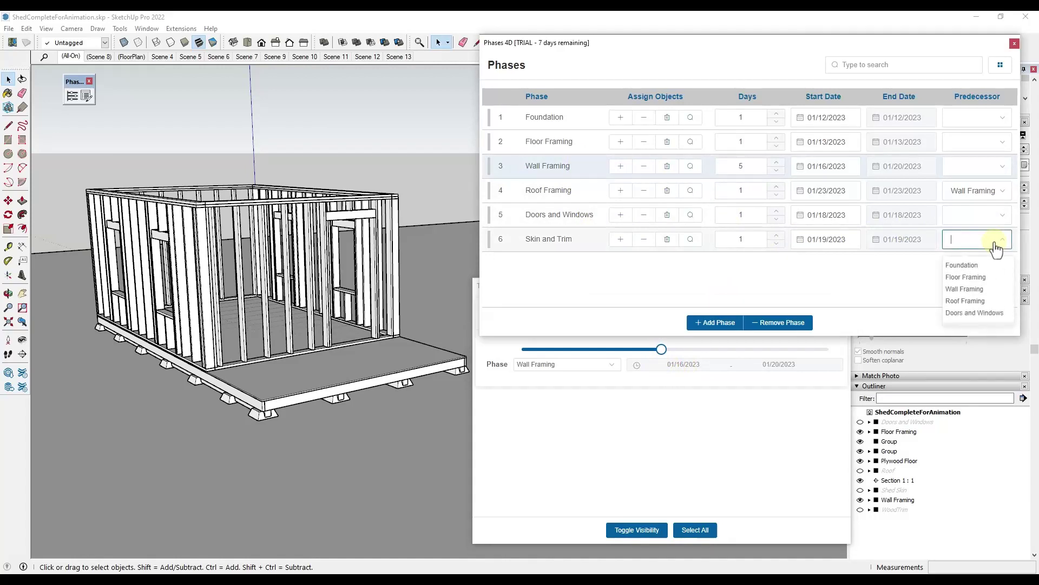
left_click(966, 290)
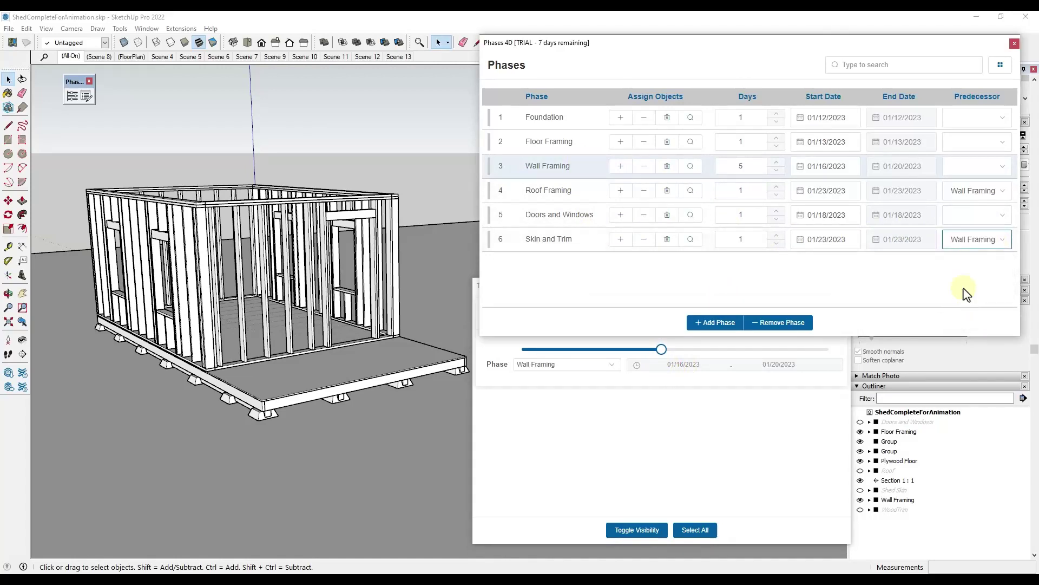
left_click(955, 223)
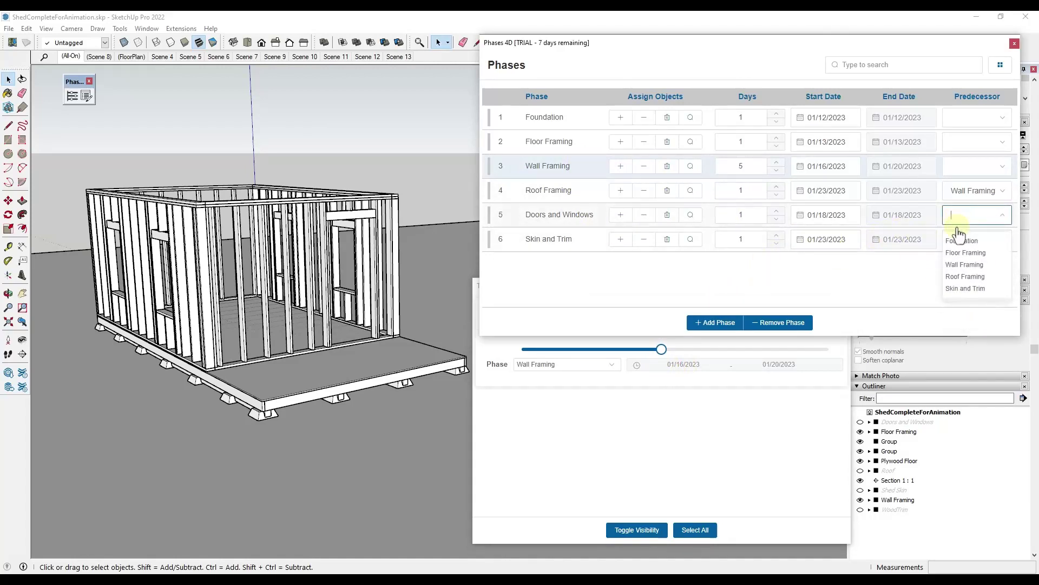
left_click(966, 266)
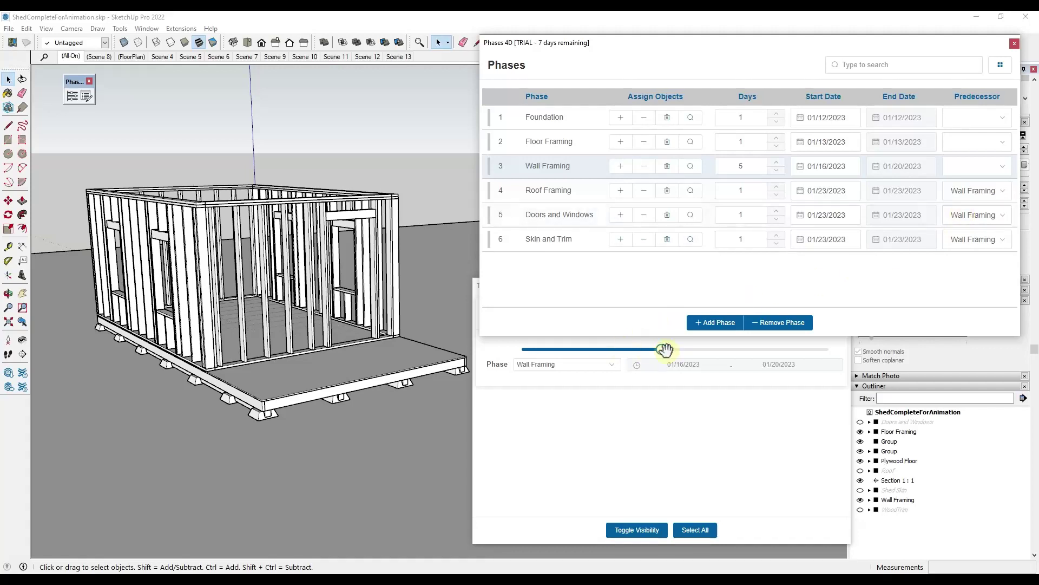
left_click_drag(666, 349, 608, 349)
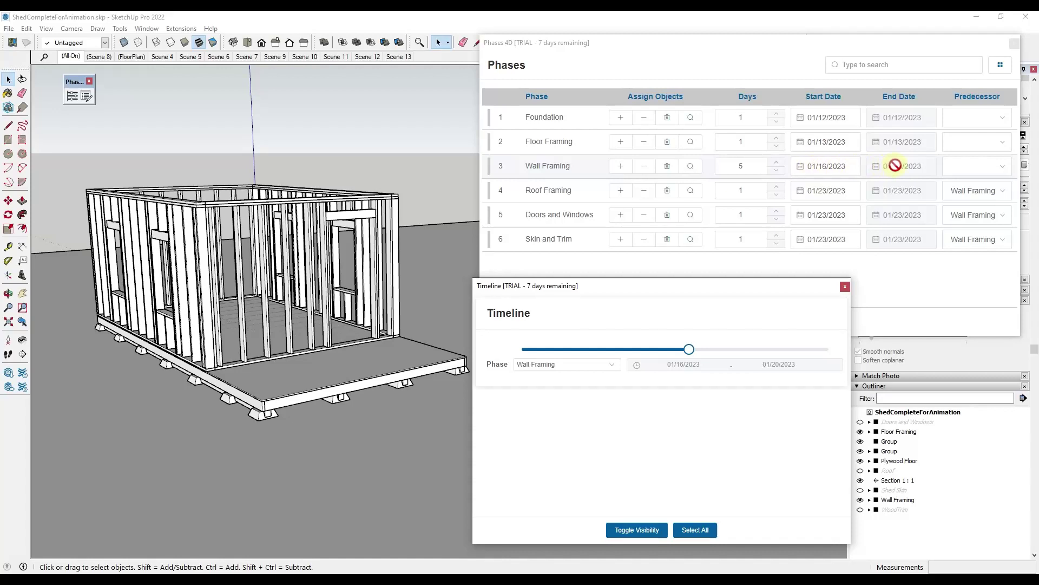
Make Skin and Trim follow Doors and Windows and scrub the Timeline to preview updated dates.
left_click(967, 240)
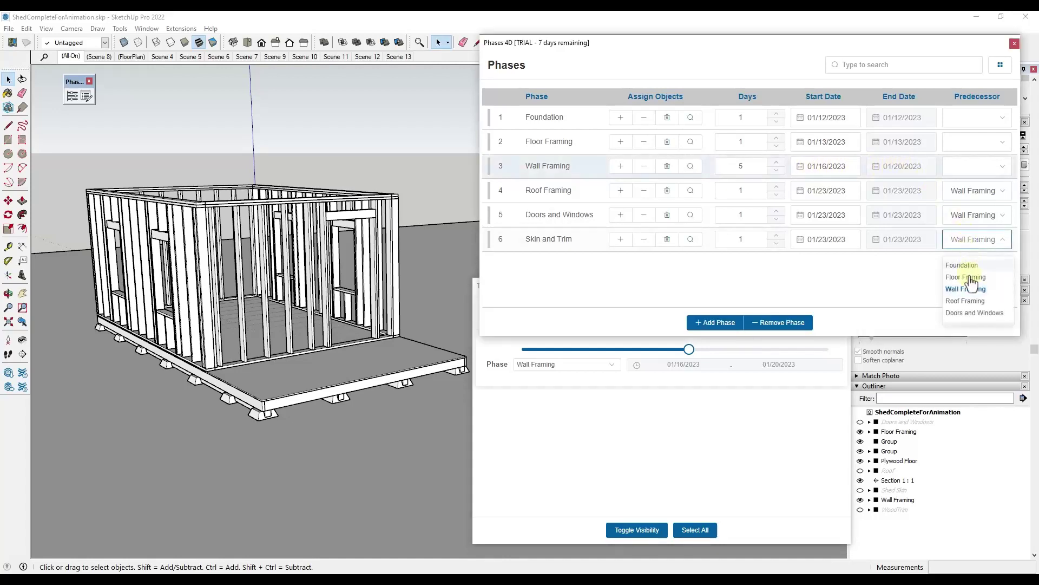
left_click(969, 313)
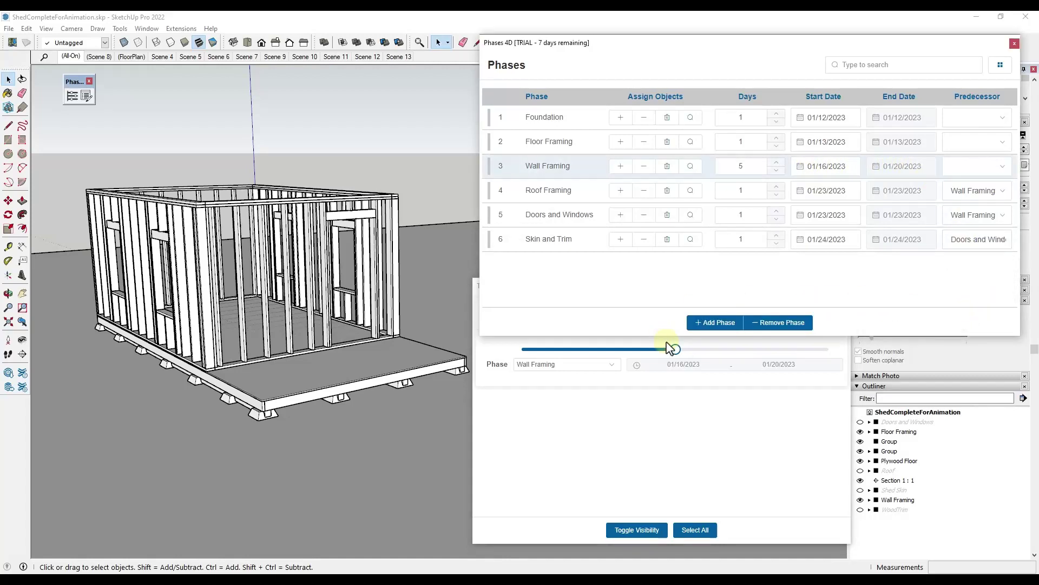
mouse_move(676, 349)
left_mouse_down()
mouse_move(523, 349)
mouse_move(800, 350)
mouse_move(782, 349)
mouse_move(844, 352)
mouse_move(849, 362)
mouse_move(800, 352)
mouse_move(828, 350)
mouse_move(550, 355)
mouse_move(672, 359)
left_mouse_up()
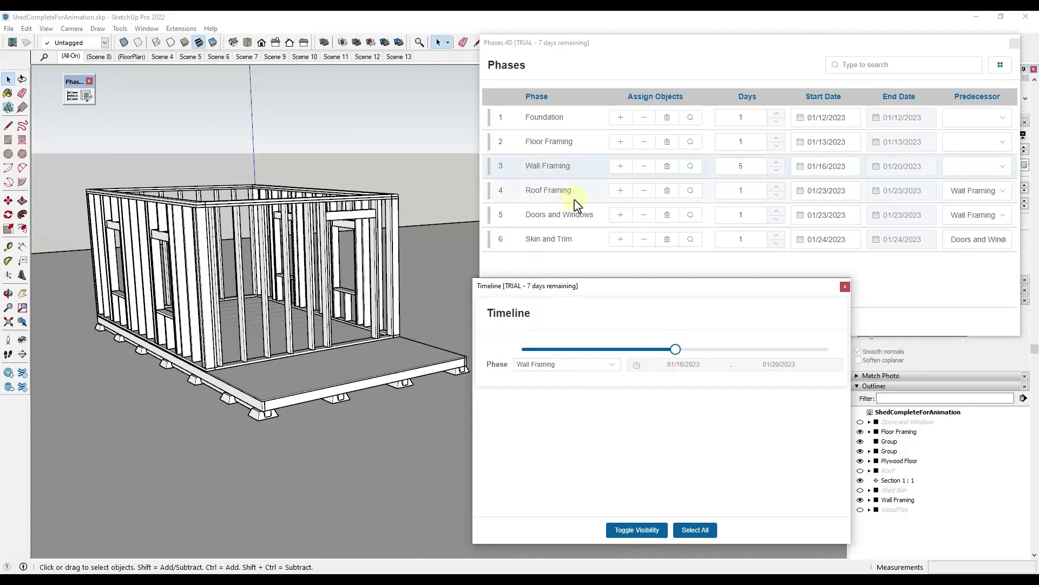
left_click(489, 260)
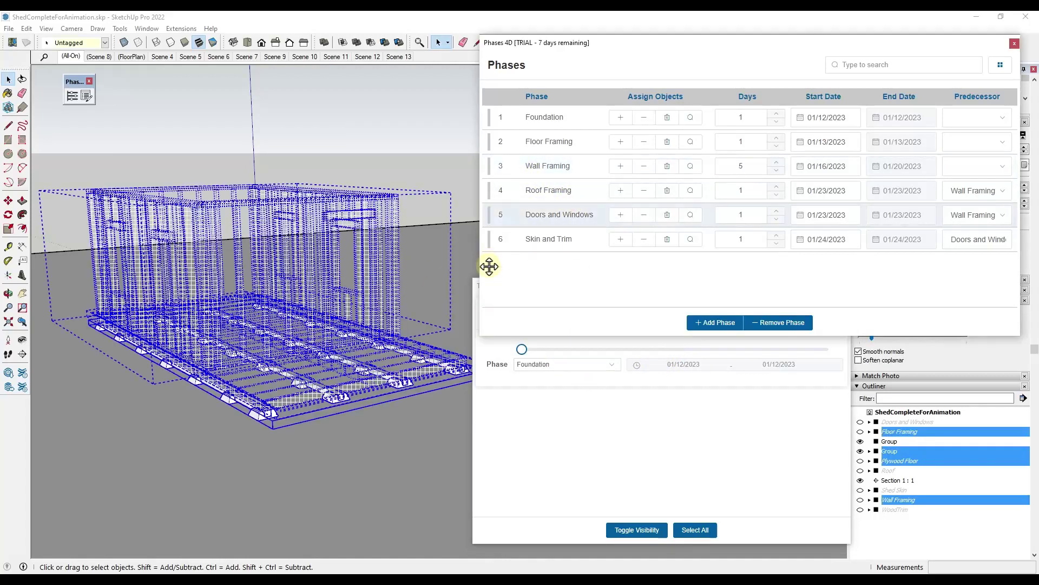
mouse_move(489, 242)
left_mouse_down()
mouse_move(497, 209)
mouse_move(488, 255)
left_mouse_up()
left_click_drag(495, 216, 494, 248)
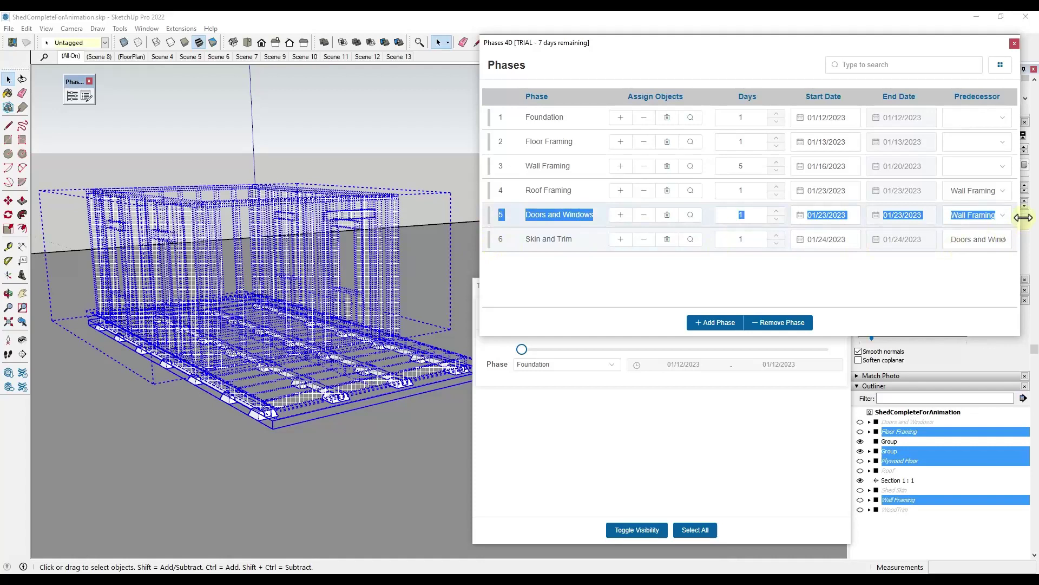
left_click(544, 289)
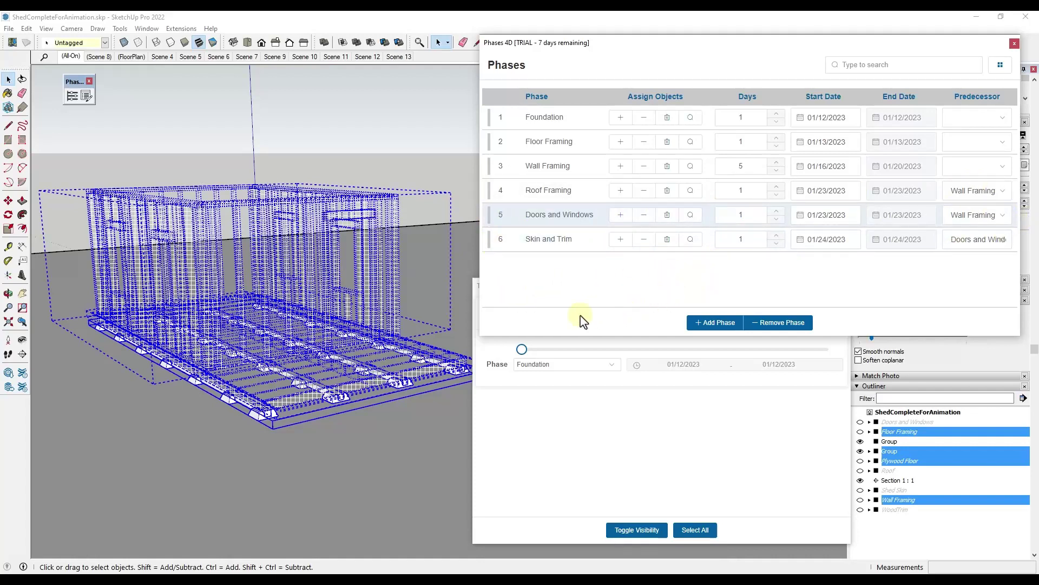
left_click(265, 136)
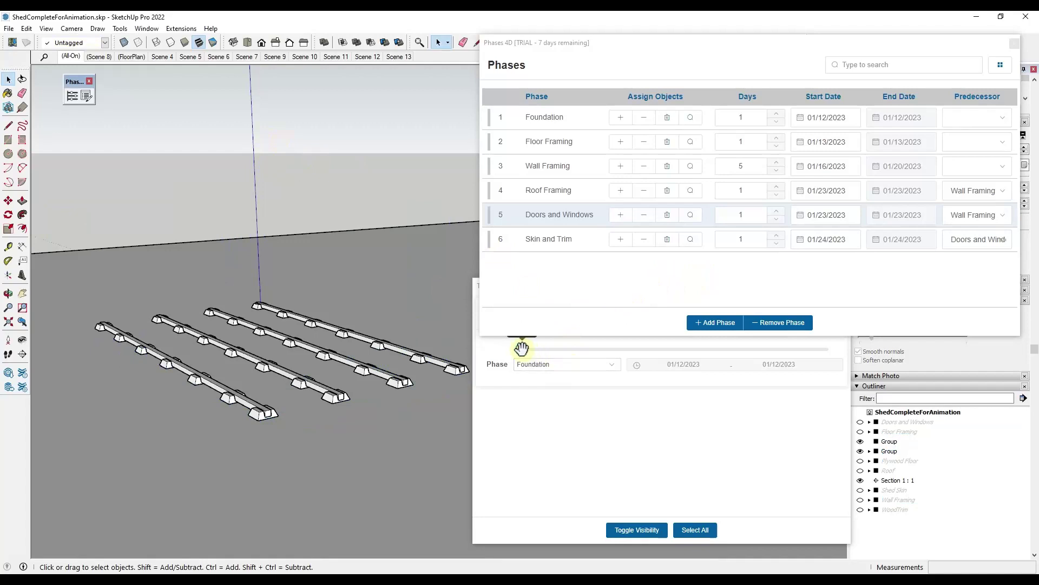
left_click_drag(522, 348, 828, 351)
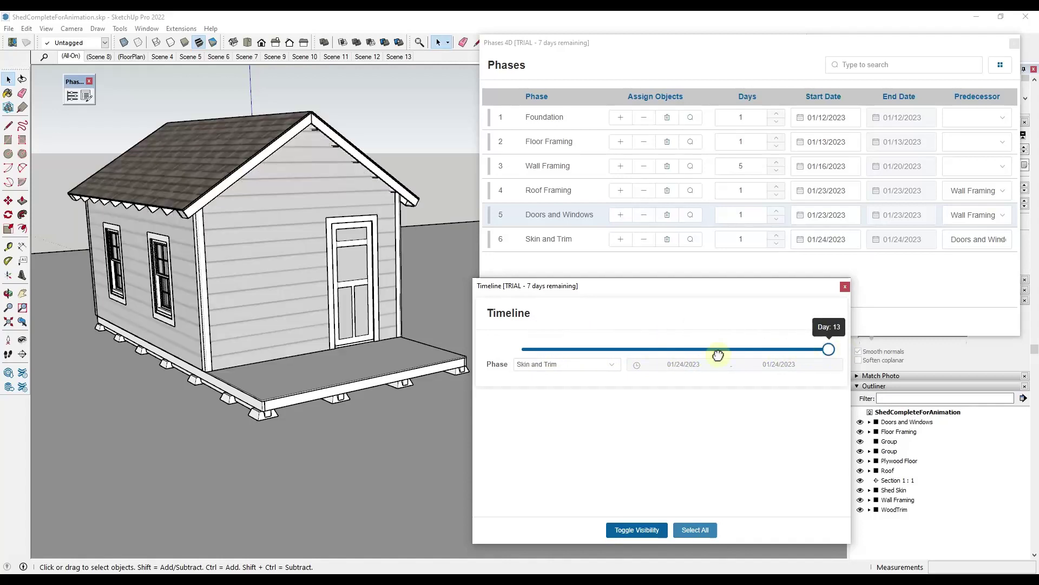
left_click_drag(718, 355, 670, 384)
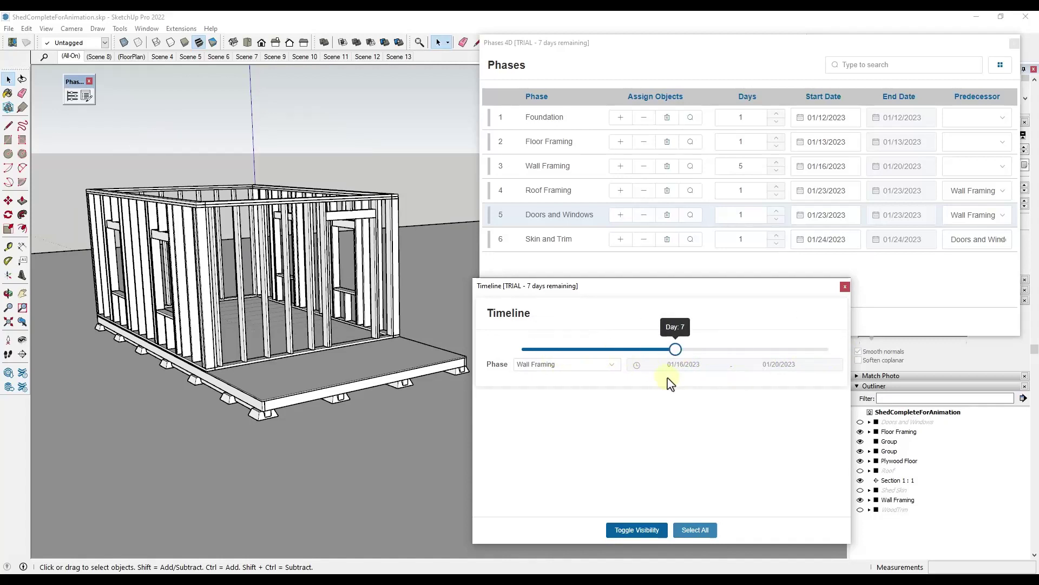
Select the objects of Roof Framing, Floor Framing, Doors and Windows, and Skin and Trim in turn.
left_click(690, 190)
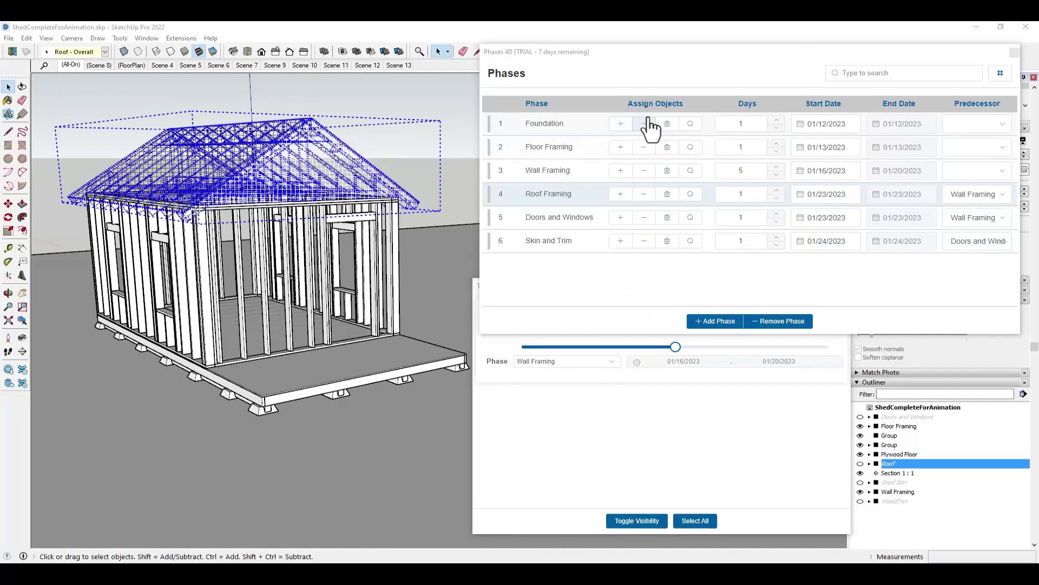
left_click(695, 146)
left_click(690, 194)
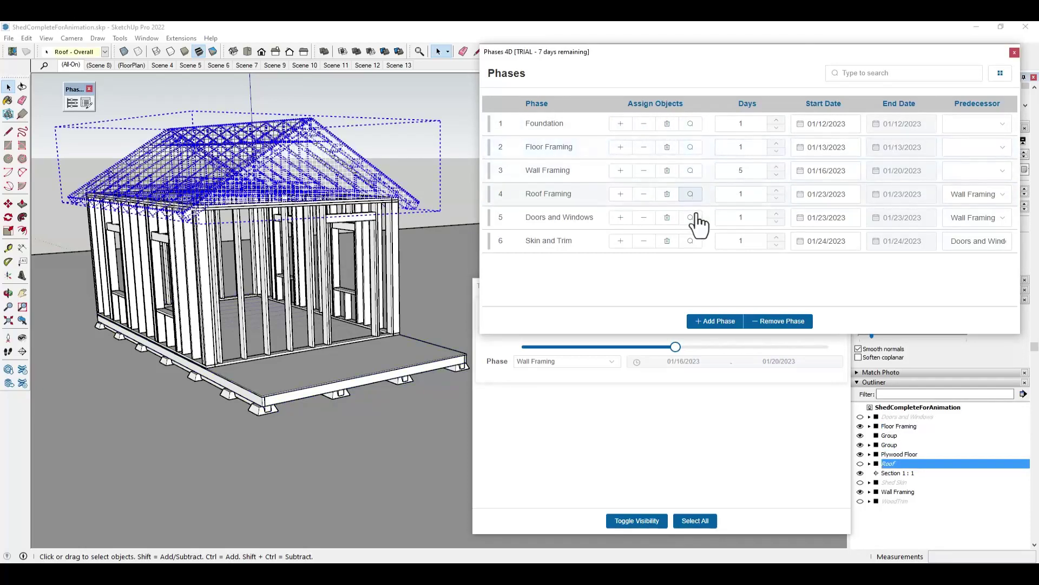
left_click(695, 216)
left_click(693, 241)
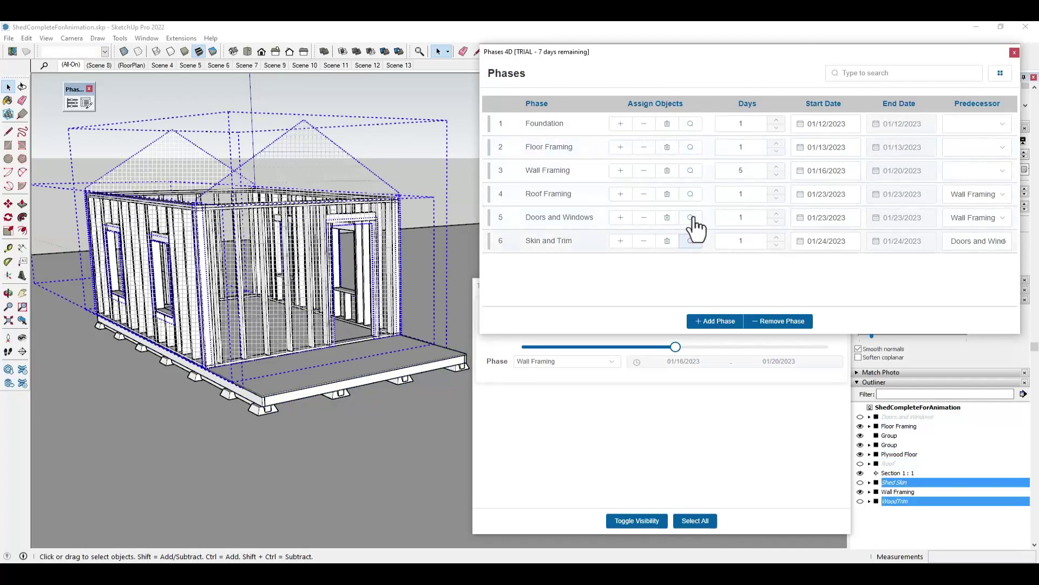
left_click(693, 217)
Cycle through Roof, Wall, Floor Framing and Foundation objects, ending with the Roof Framing roof selected.
left_click(693, 194)
left_click(693, 170)
left_click(693, 147)
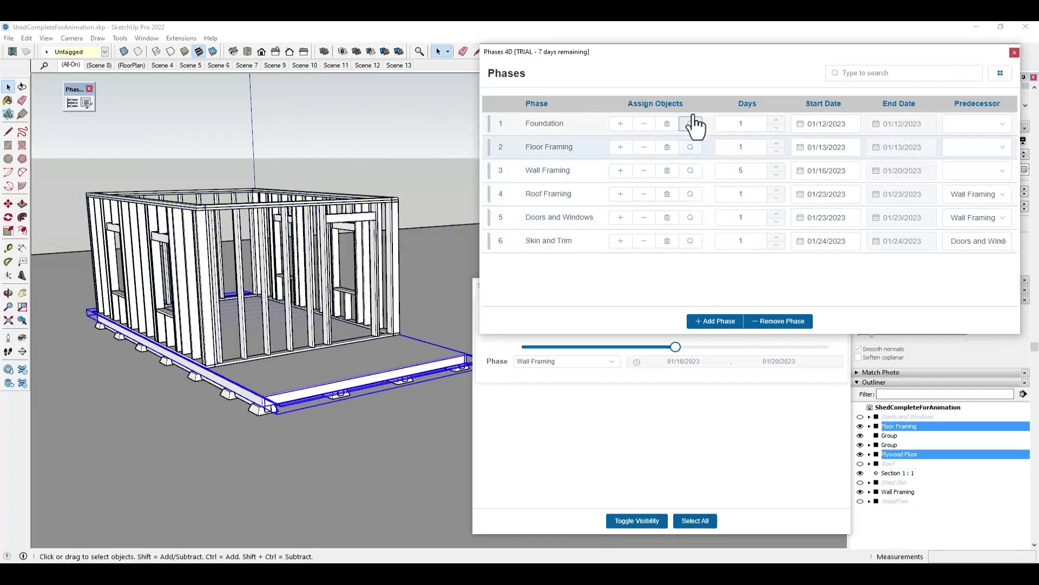
left_click(695, 124)
left_click(692, 146)
left_click(691, 170)
left_click(691, 194)
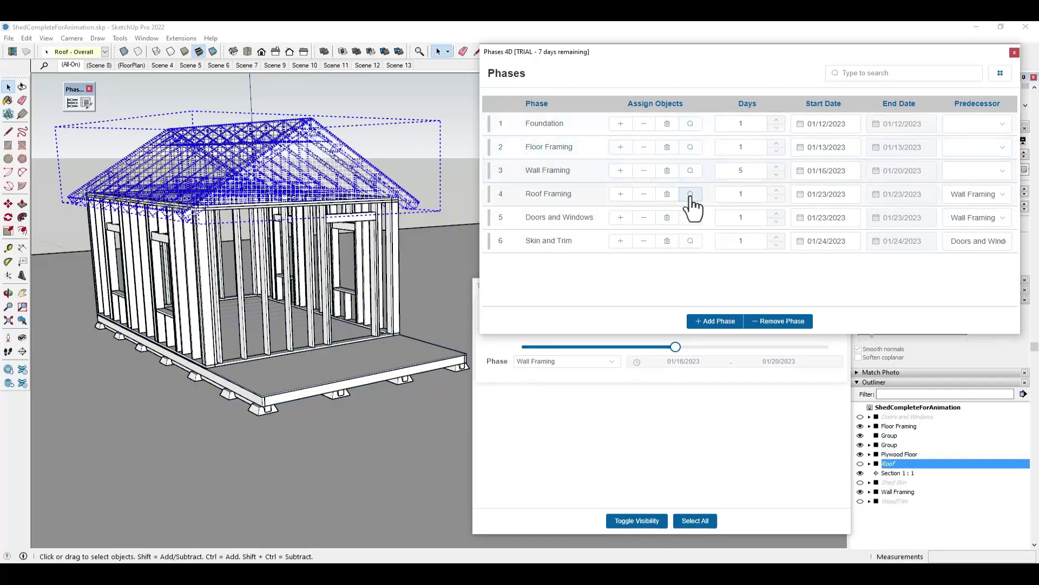